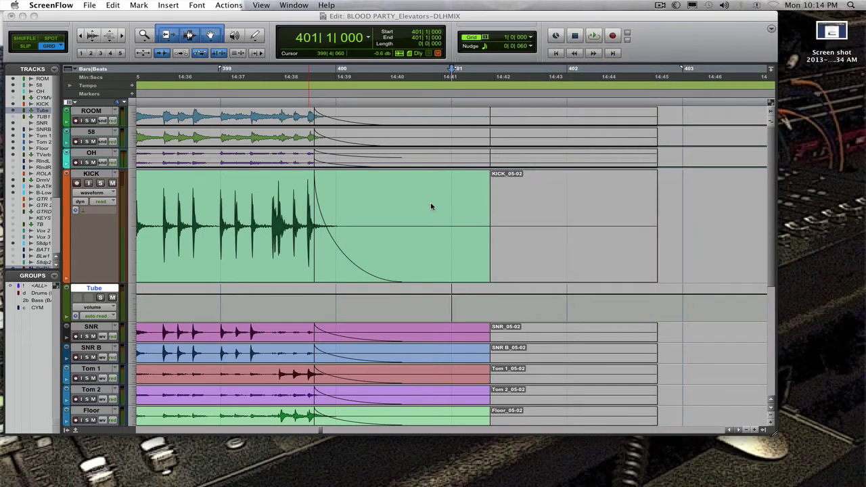
# - Scroll the Edit window's track list to show the drum tracks ending near bar 400
pyautogui.moveTo(772, 224); pyautogui.dragTo(760, 207)
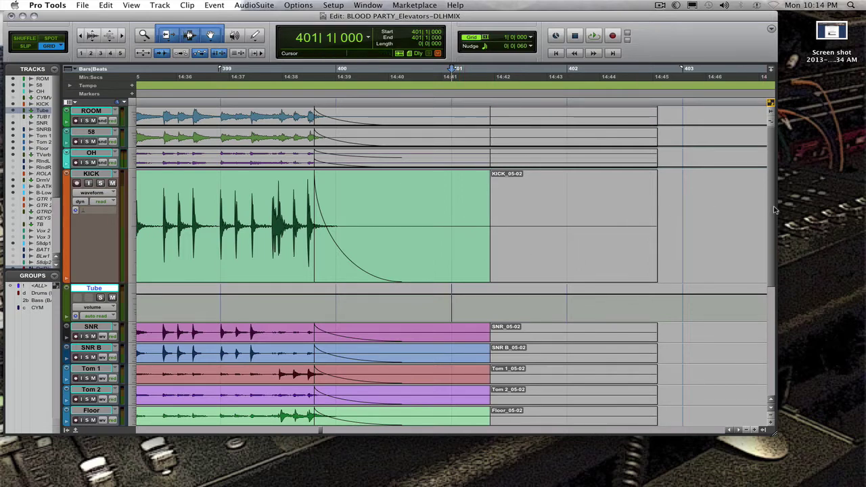
# - Play the drum tracks from bar 399 to check their endings, then save the session
pyautogui.scroll(-2, 773, 210)
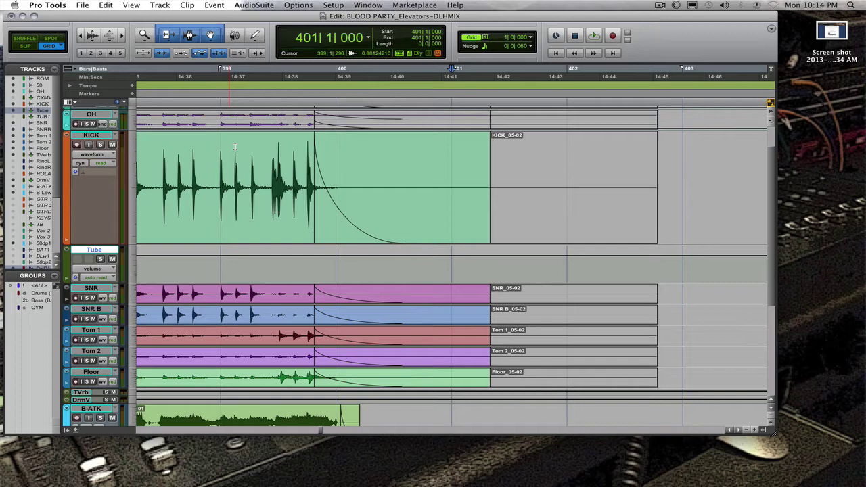
pyautogui.click(240, 148)
pyautogui.press('space')
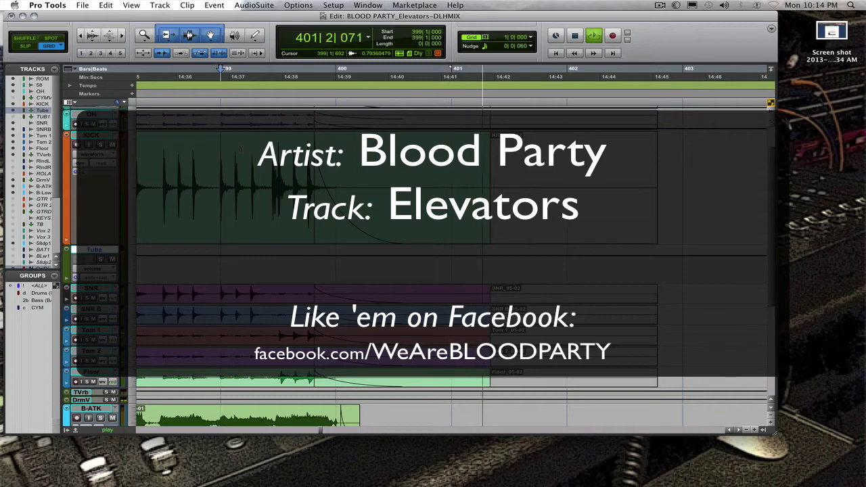
pyautogui.press('space')
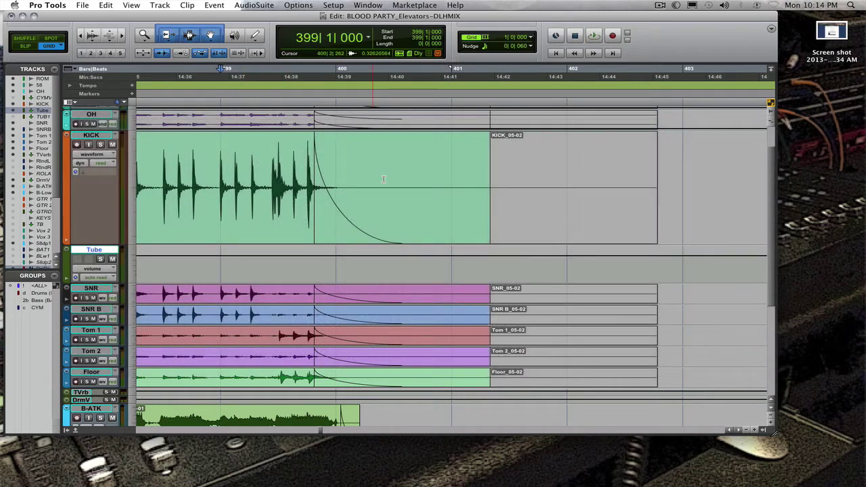
pyautogui.press('super+s')
# - Zoom out and select the KICK clips KICK_22-03 and KICK_23-04, bars 333 to 401
pyautogui.click(392, 235)
pyautogui.press('super+bracketleft')
pyautogui.press('super+bracketleft')
pyautogui.press('super+bracketleft')
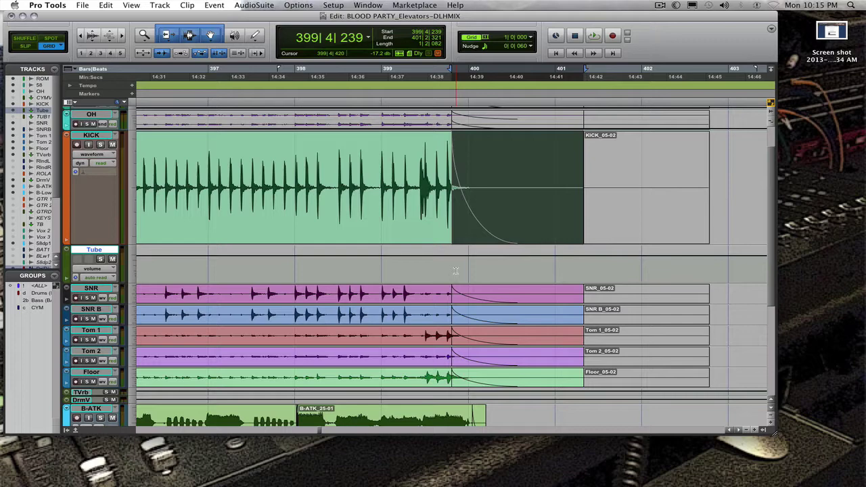
pyautogui.press('super+bracketleft')
pyautogui.press('super+bracketleft')
pyautogui.press('super+bracketleft')
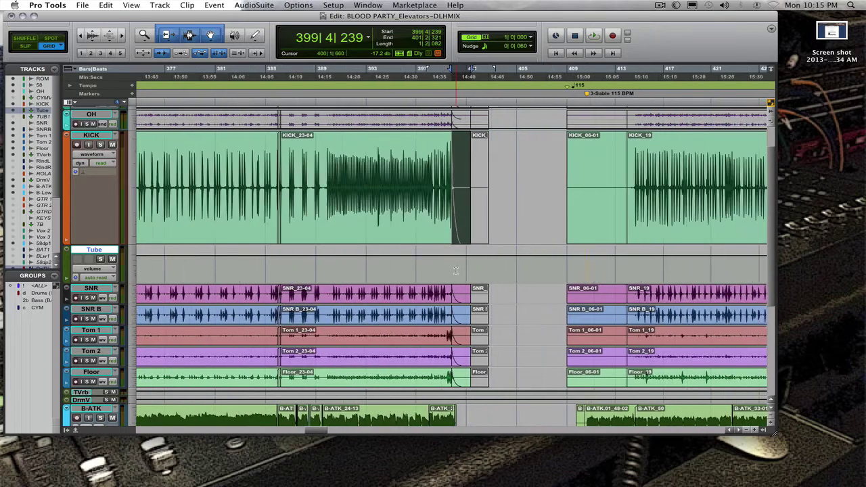
pyautogui.press('super+bracketleft')
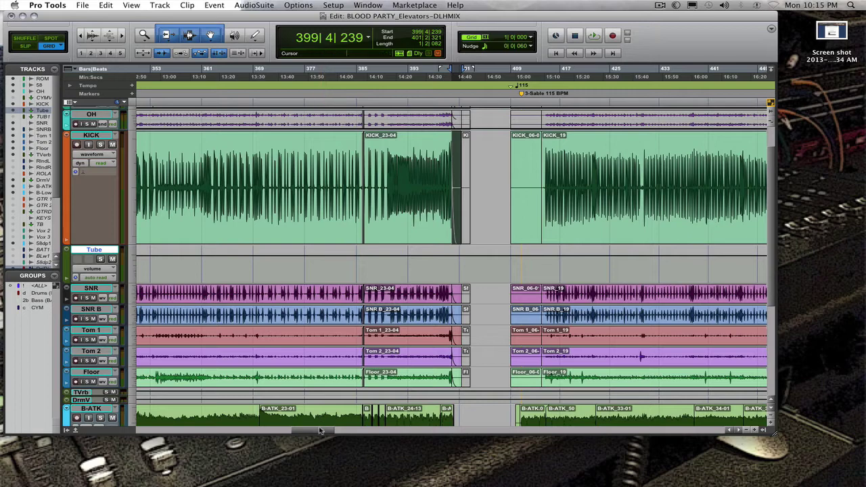
pyautogui.moveTo(323, 431); pyautogui.dragTo(304, 430)
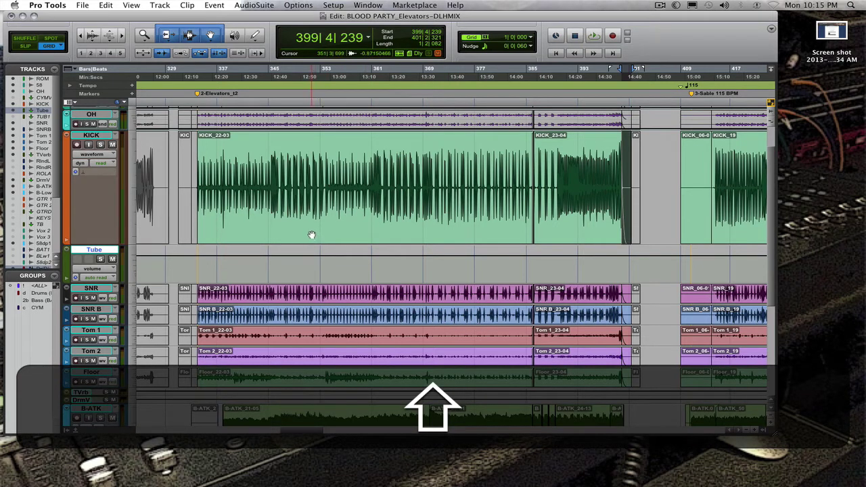
pyautogui.click(312, 235)
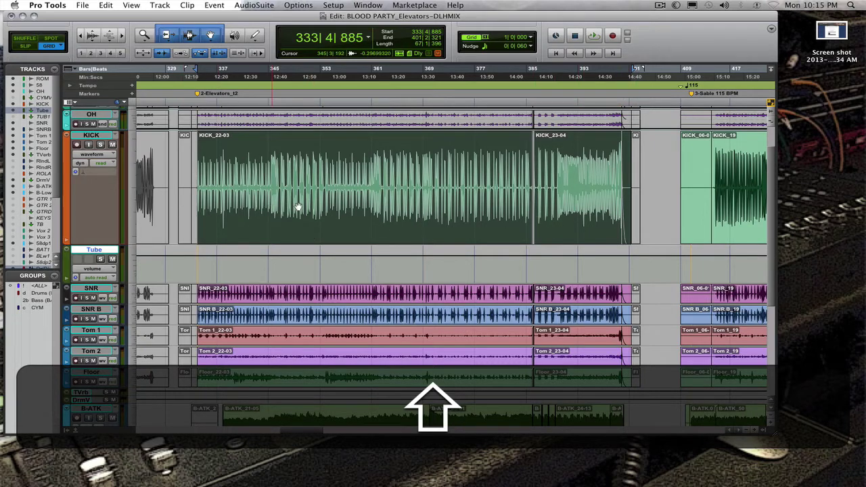
# - Use Memory Locations to select from 2-Elevators_t2 through the end of KICK_23-04
pyautogui.press('super')
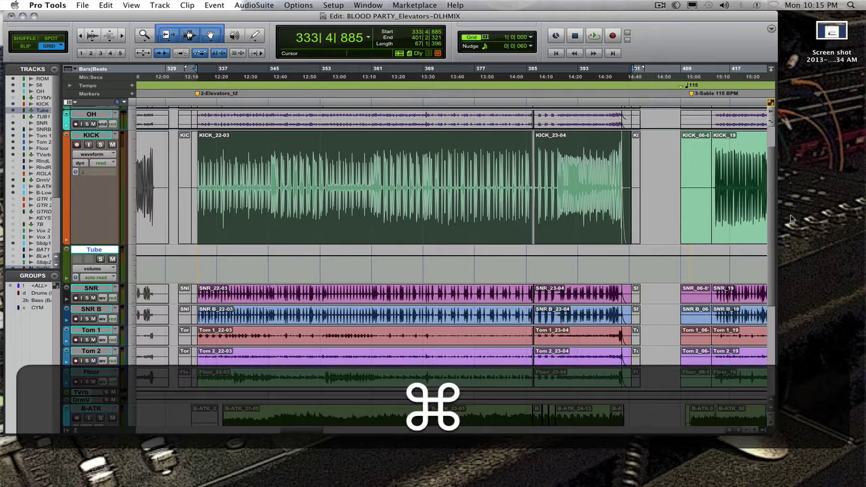
pyautogui.press('super+5')
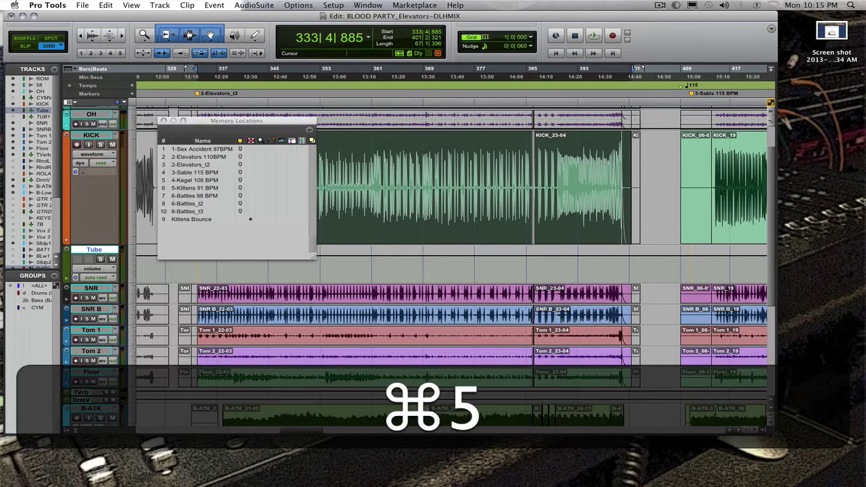
pyautogui.moveTo(264, 124); pyautogui.dragTo(572, 233)
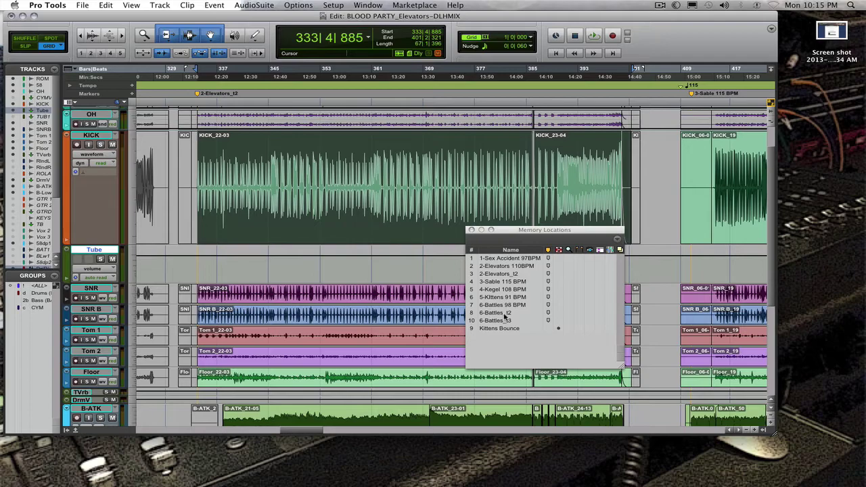
pyautogui.click(505, 274)
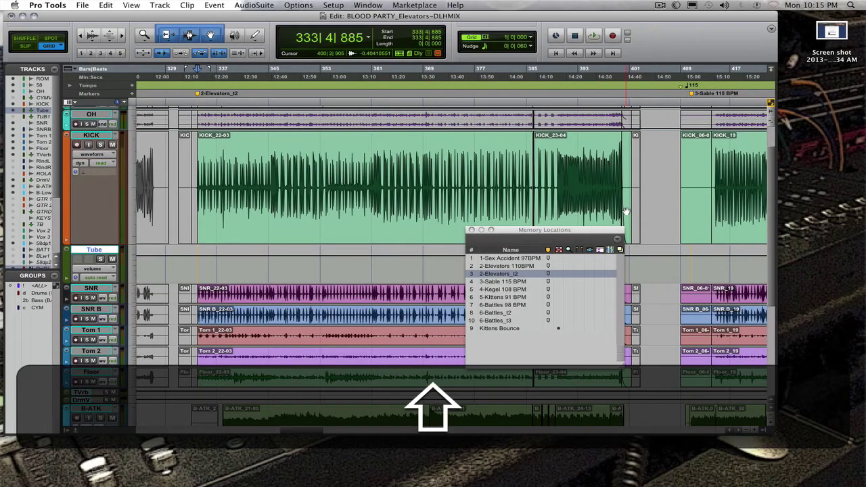
pyautogui.keyDown('shift'); pyautogui.click(626, 212); pyautogui.keyUp('shift')
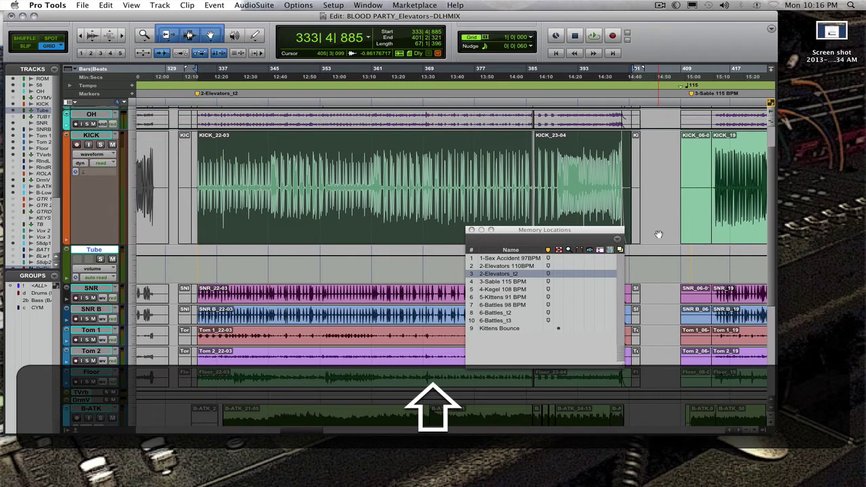
# - Extend the selection up to the ROOM, 58 and OH tracks and show them as waveforms
pyautogui.hotkey('shift', 'p')
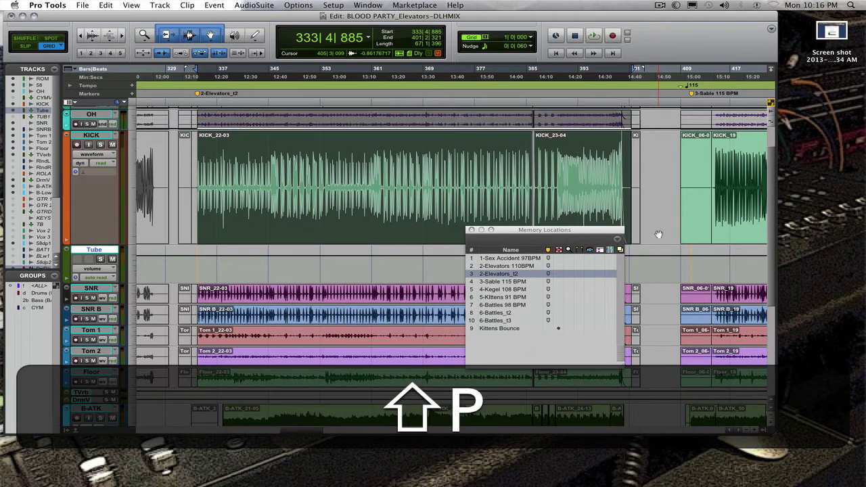
pyautogui.hotkey('shift', 'p')
pyautogui.hotkey('shift', 'p')
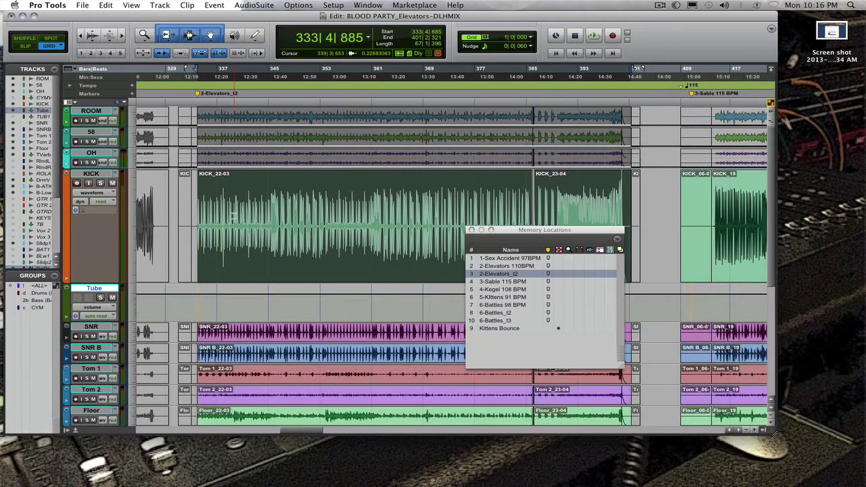
pyautogui.press('alt')
pyautogui.keyDown('alt'); pyautogui.click(105, 163); pyautogui.keyUp('alt')
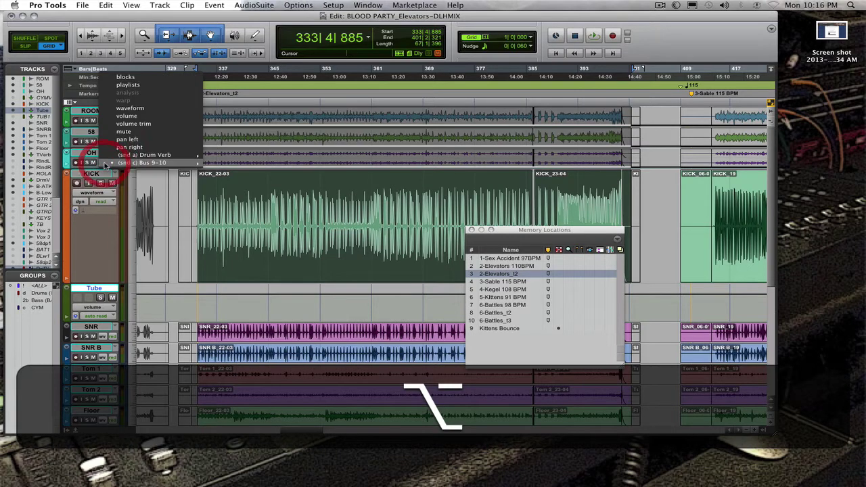
pyautogui.keyDown('alt'); pyautogui.click(129, 108); pyautogui.keyUp('alt')
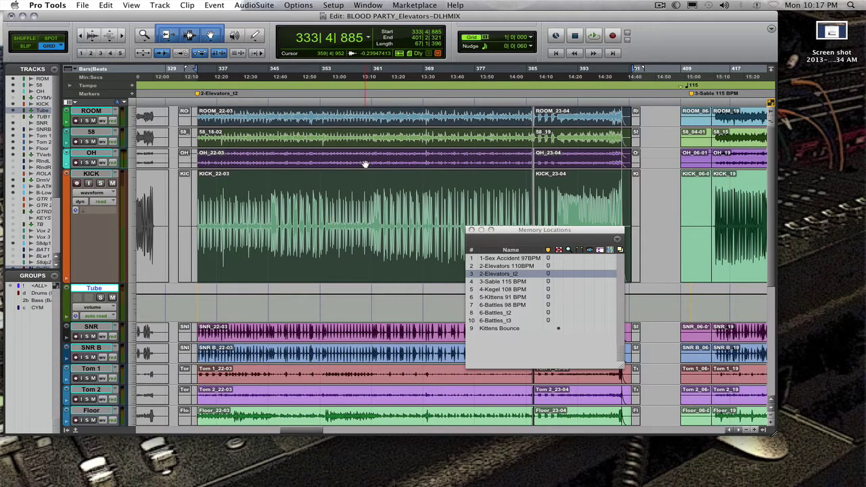
# - Extend the selection down through all drum and bass tracks and consolidate it into single clips
pyautogui.press('shift')
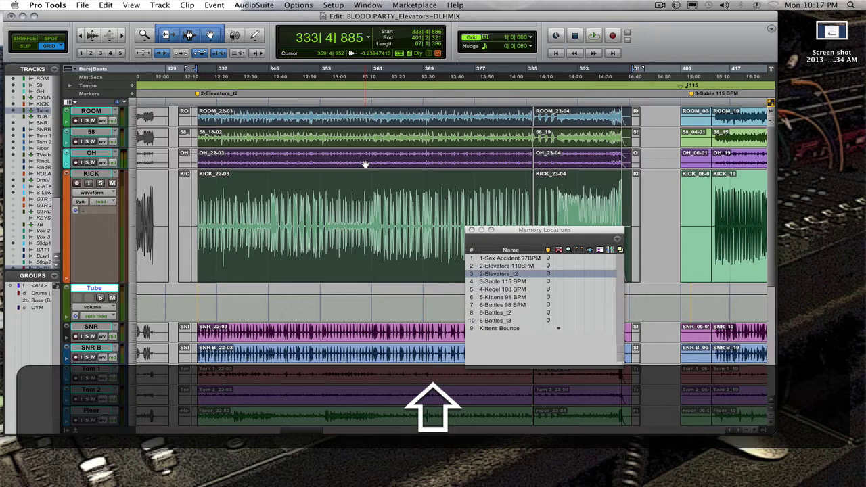
pyautogui.hotkey('shift', ';')
pyautogui.hotkey('shift', ';')
pyautogui.hotkey('shift', ';')
pyautogui.hotkey('shift', ';')
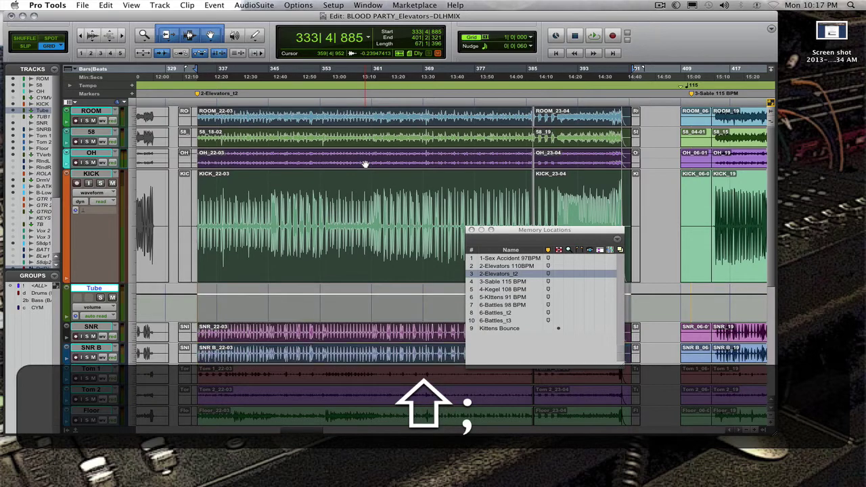
pyautogui.scroll(-1, 366, 164)
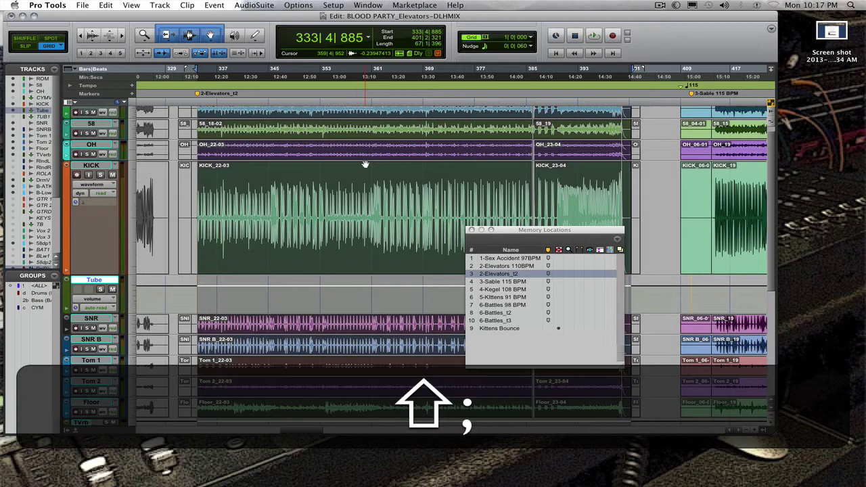
pyautogui.scroll(-7, 365, 165)
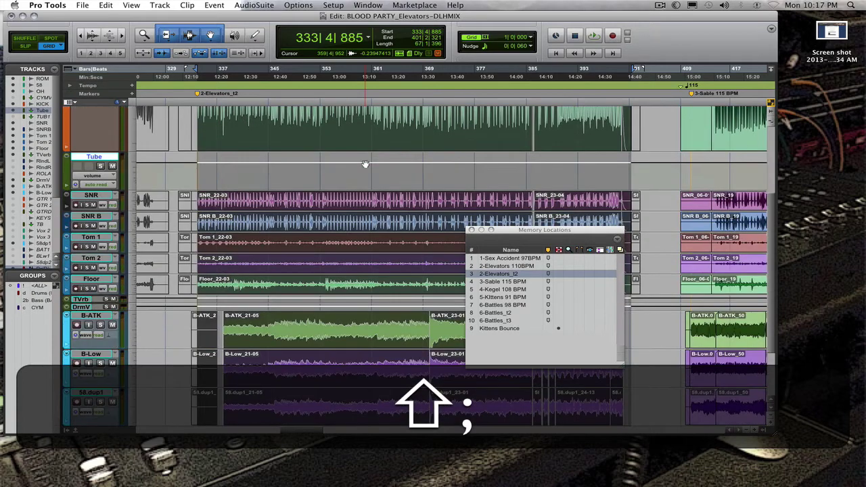
pyautogui.hotkey('shift', ';')
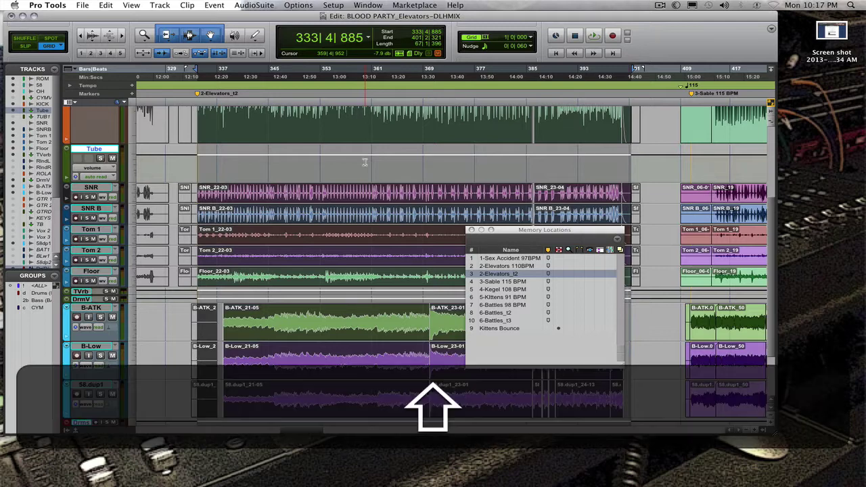
pyautogui.hotkey('alt', 'shift', '3')
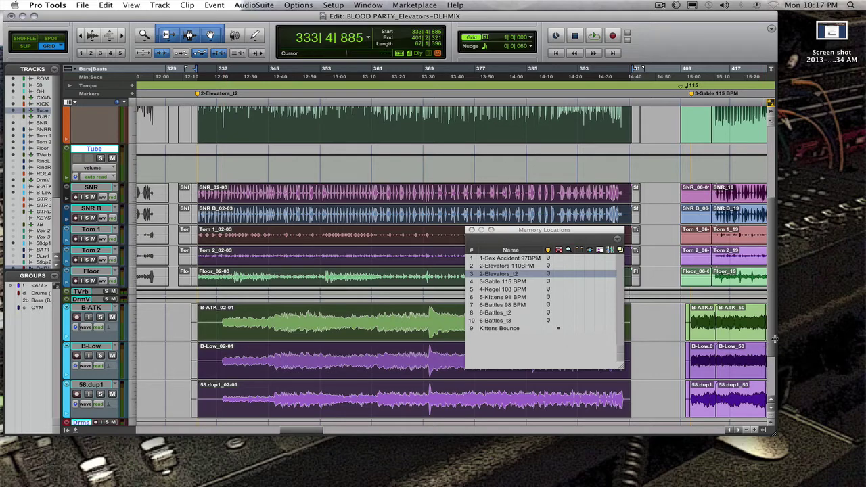
# - Rename the consolidated ROOM and 58 clips to ROOM_03 and 58_03
pyautogui.moveTo(773, 344); pyautogui.dragTo(779, 245)
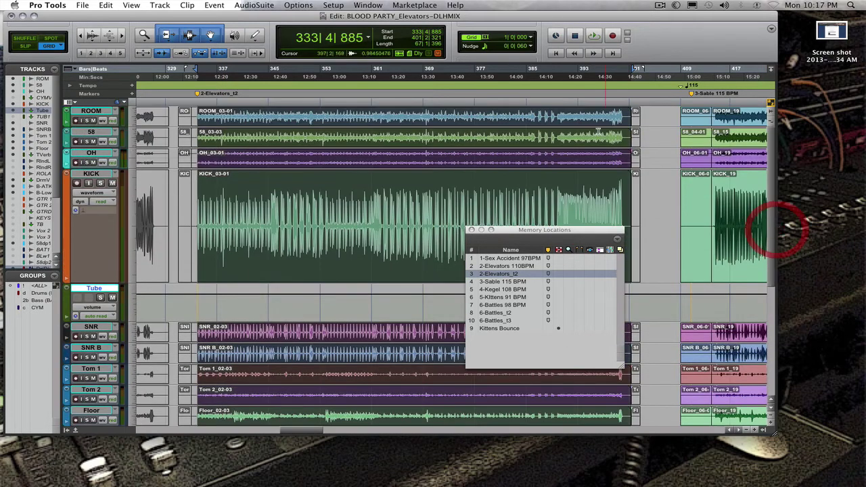
pyautogui.doubleClick(286, 120)
pyautogui.click(398, 174)
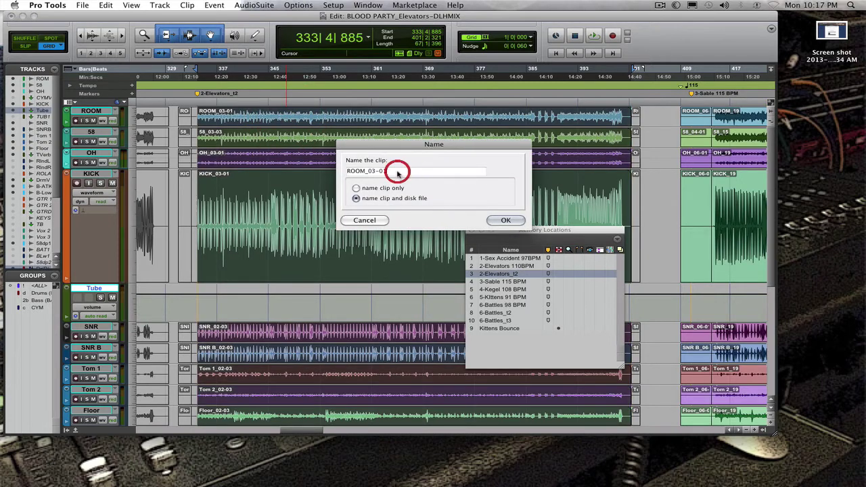
pyautogui.press('BackSpace')
pyautogui.press('BackSpace')
pyautogui.press('BackSpace')
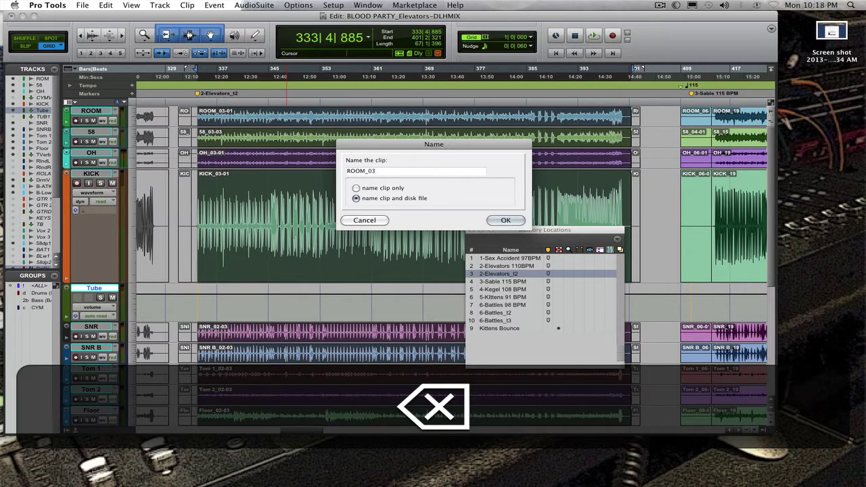
pyautogui.press('Return')
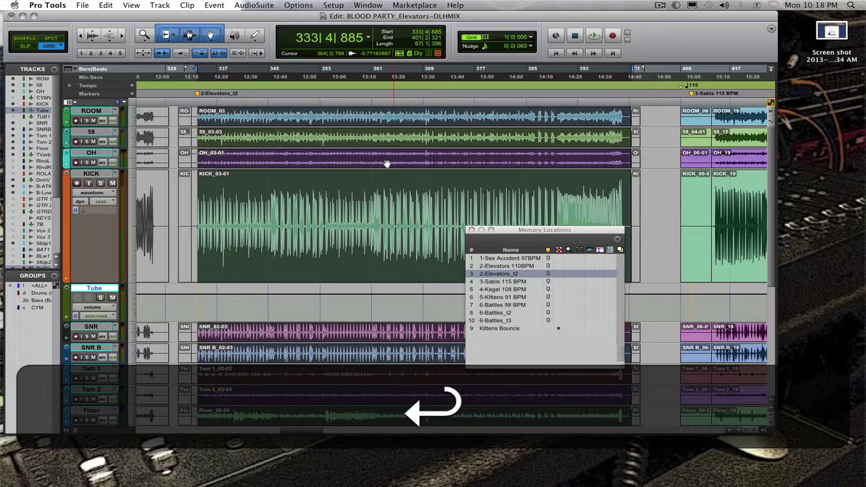
pyautogui.doubleClick(298, 138)
pyautogui.press('Right')
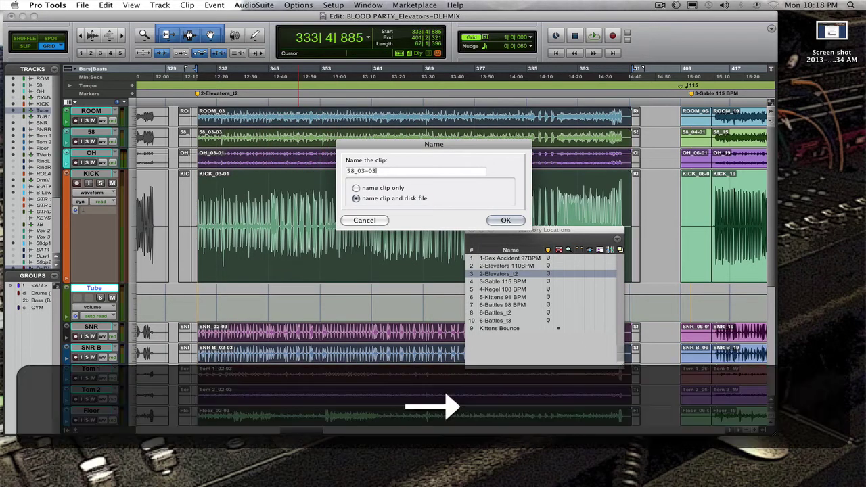
pyautogui.press('BackSpace')
pyautogui.press('BackSpace')
pyautogui.press('BackSpace')
pyautogui.press('Return')
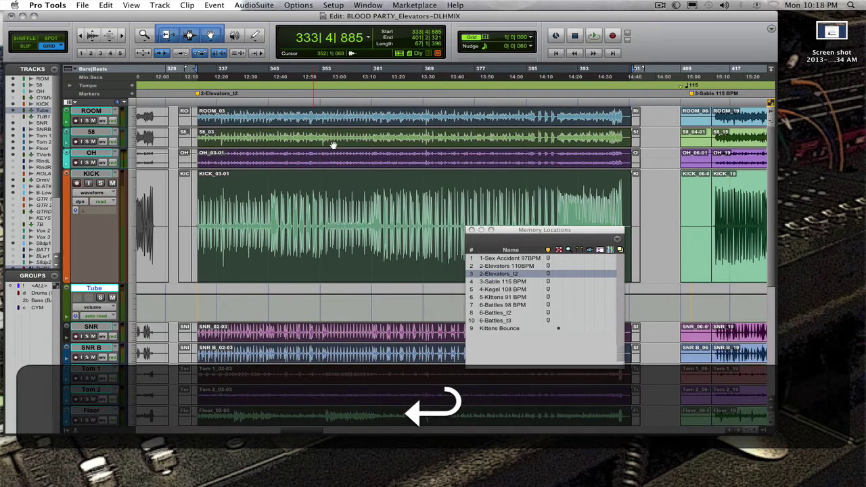
# - Trim the OH, KICK and SNR clip names to OH_03, KICK_03 and SNR_03
pyautogui.doubleClick(318, 165)
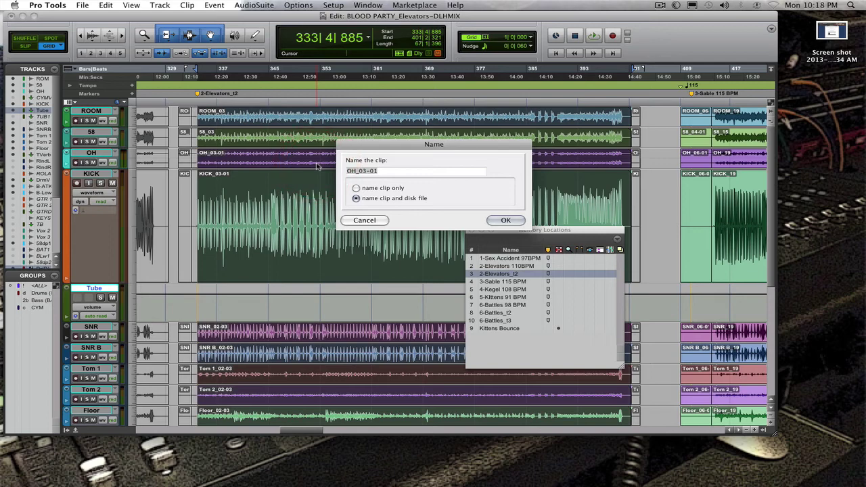
pyautogui.press('Right')
pyautogui.press('BackSpace')
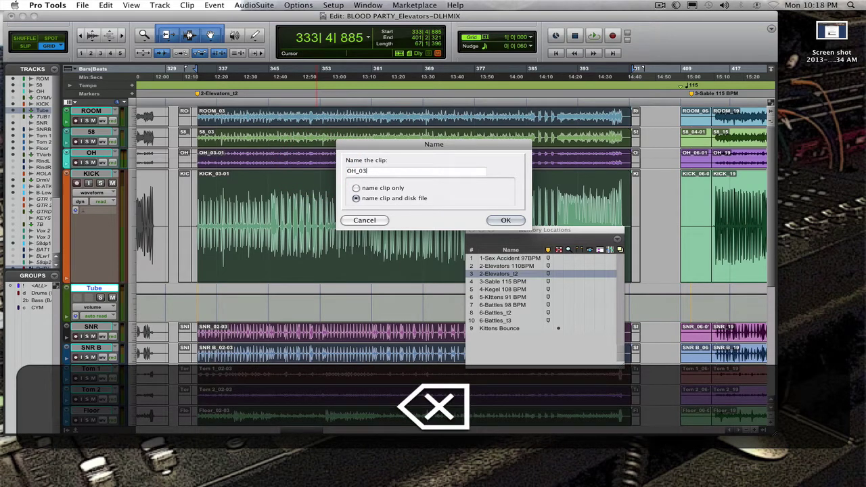
pyautogui.press('Return')
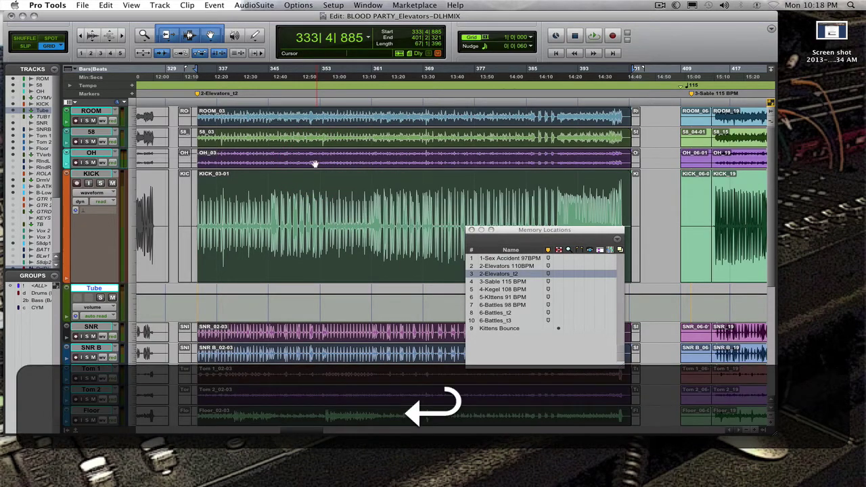
pyautogui.doubleClick(283, 237)
pyautogui.press('Right')
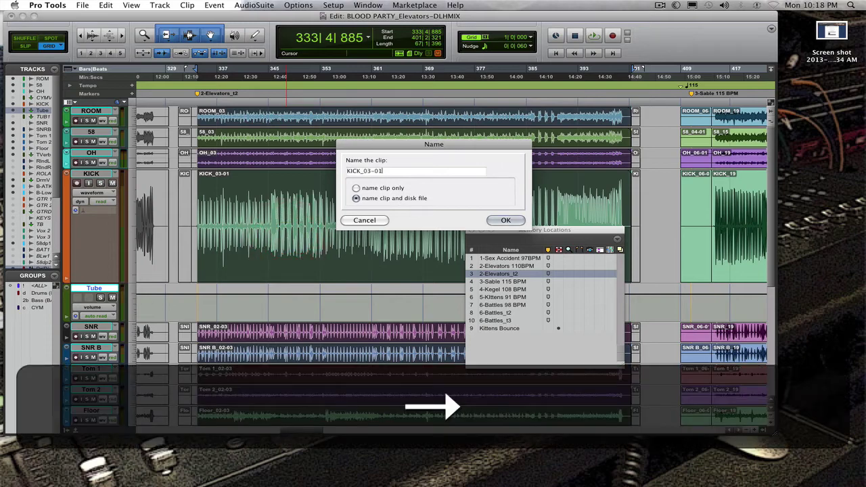
pyautogui.press('BackSpace')
pyautogui.press('BackSpace')
pyautogui.press('Return')
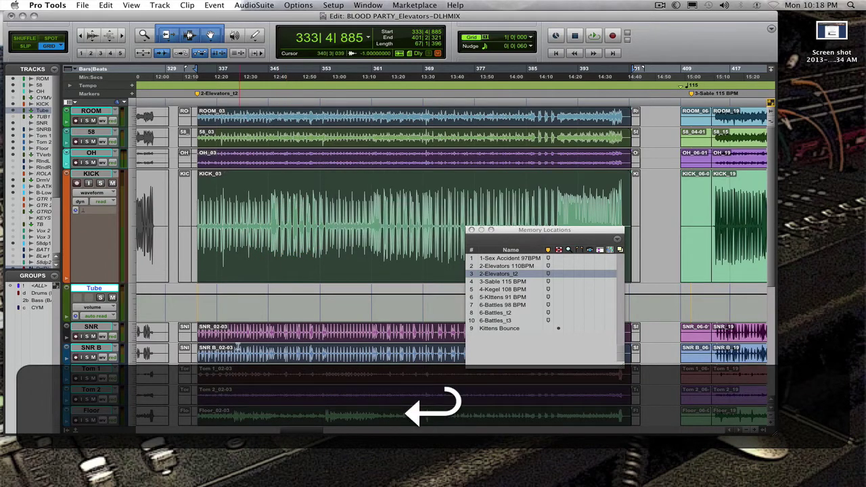
pyautogui.doubleClick(296, 336)
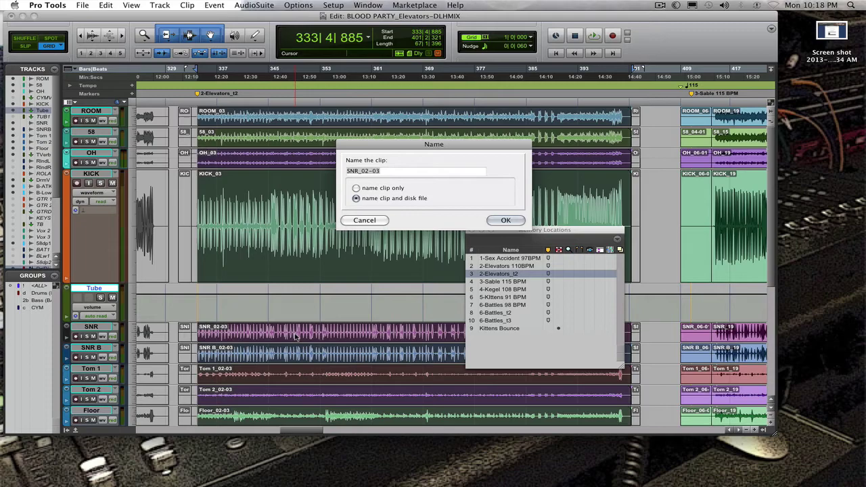
pyautogui.press('Right')
pyautogui.press('BackSpace')
pyautogui.press('Return')
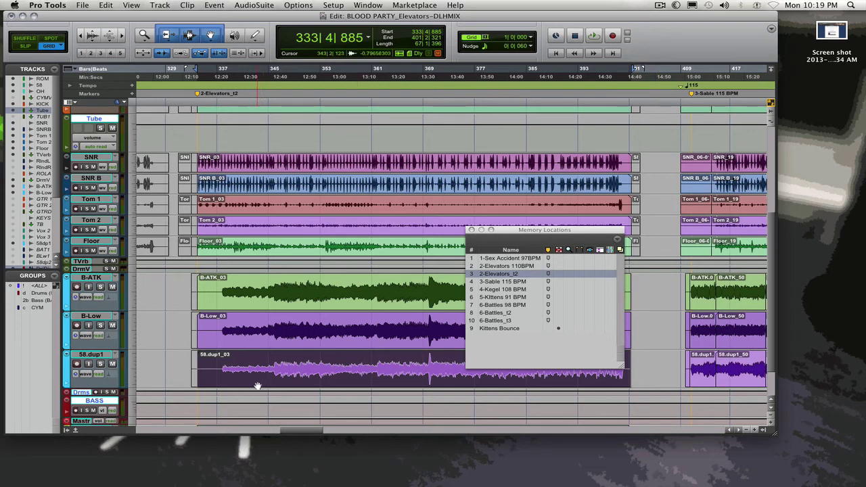
# - Select the _03 clips from 58.dup1_03 up through ROOM and bring up Export Selected
pyautogui.click(163, 370)
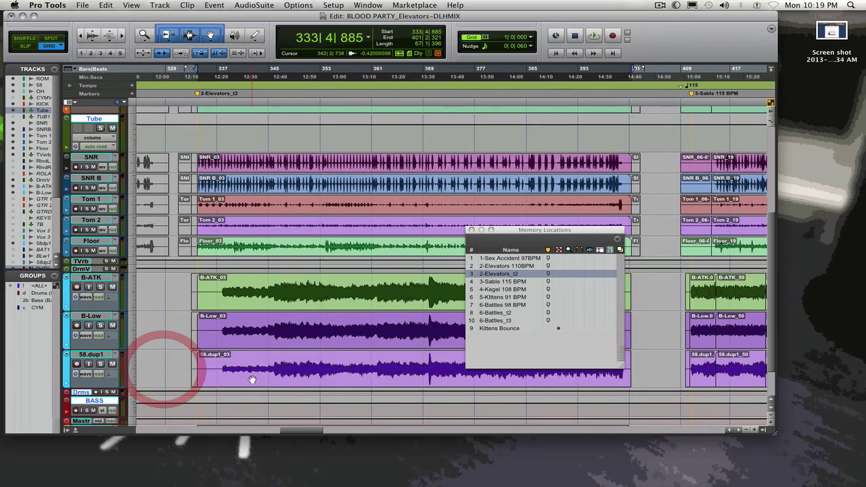
pyautogui.click(252, 378)
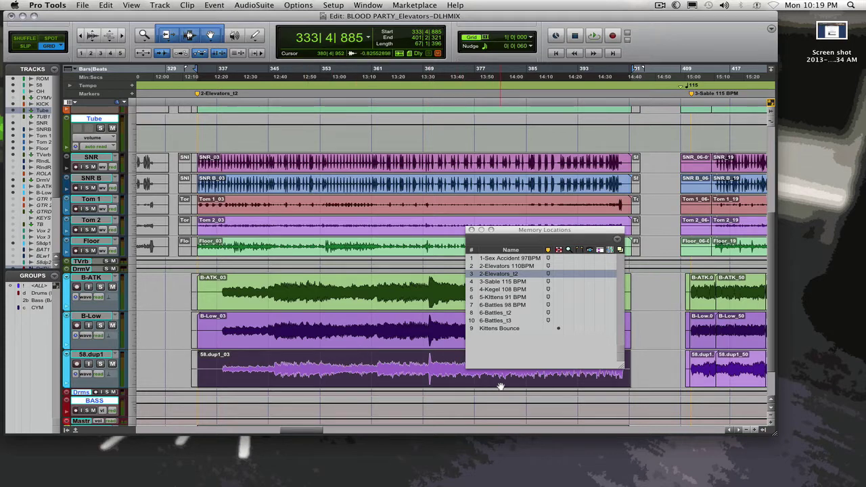
pyautogui.press('shift')
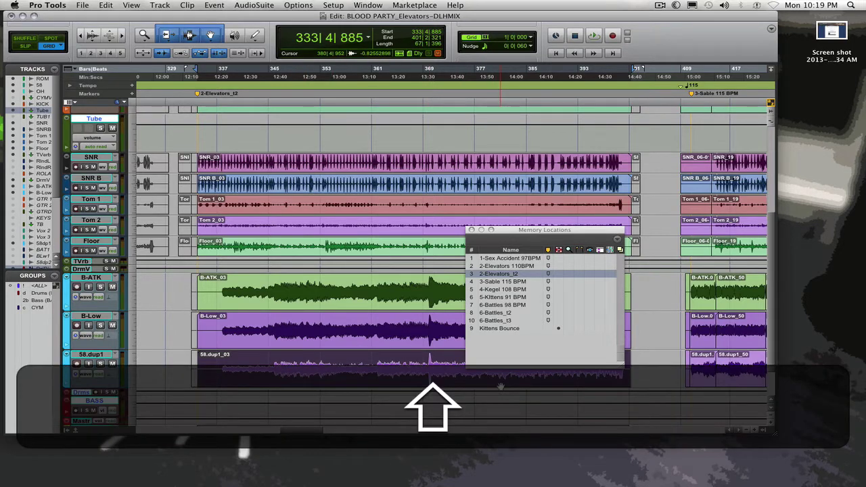
pyautogui.hotkey('shift', 'p')
pyautogui.hotkey('shift', 'p')
pyautogui.hotkey('shift', 'p')
pyautogui.hotkey('shift', 'p')
pyautogui.hotkey('shift', 'p')
pyautogui.hotkey('shift', 'p')
pyautogui.hotkey('shift', 'p')
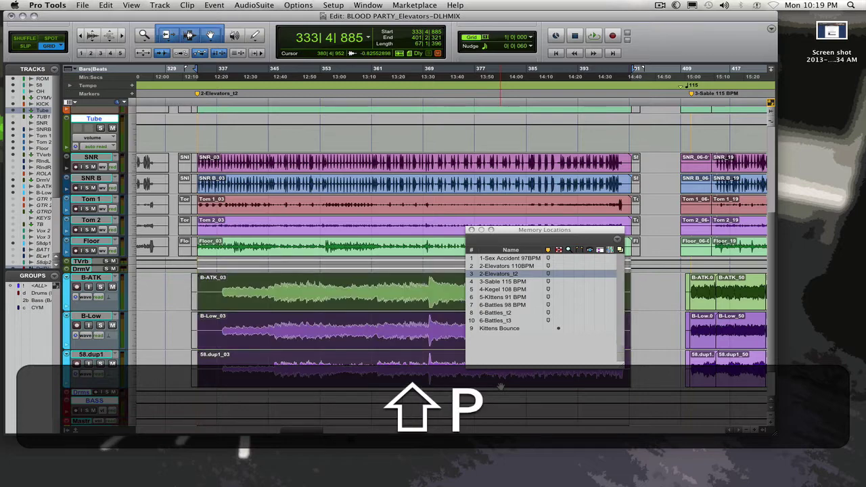
pyautogui.hotkey('shift', 'p')
pyautogui.hotkey('shift', 'p')
pyautogui.hotkey('shift', 'p')
pyautogui.hotkey('shift', 'p')
pyautogui.hotkey('shift', 'p')
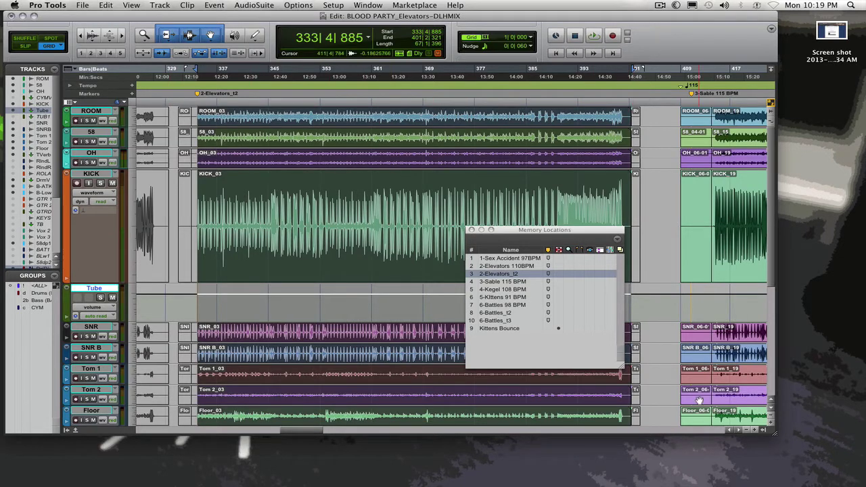
pyautogui.press('shift')
pyautogui.press('super')
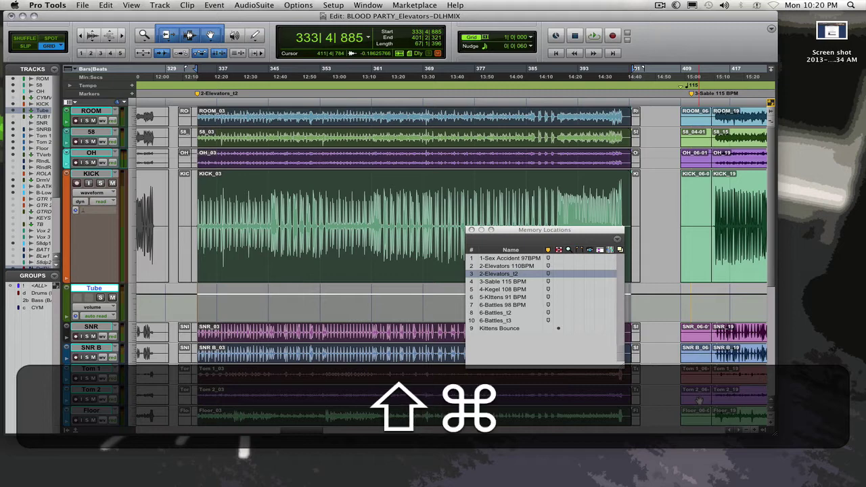
pyautogui.press('shift+super+k')
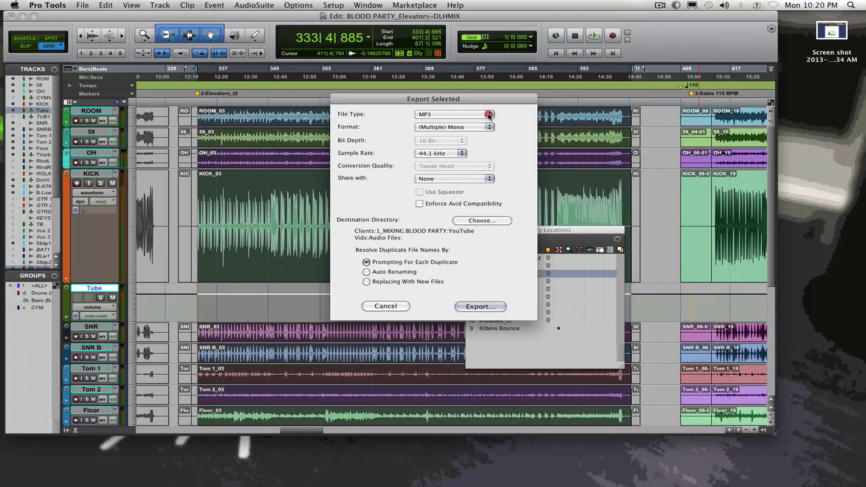
# - Set the export to WAV, (Multiple) Mono, 32 Bit Float, and choose a destination folder
pyautogui.click(489, 115)
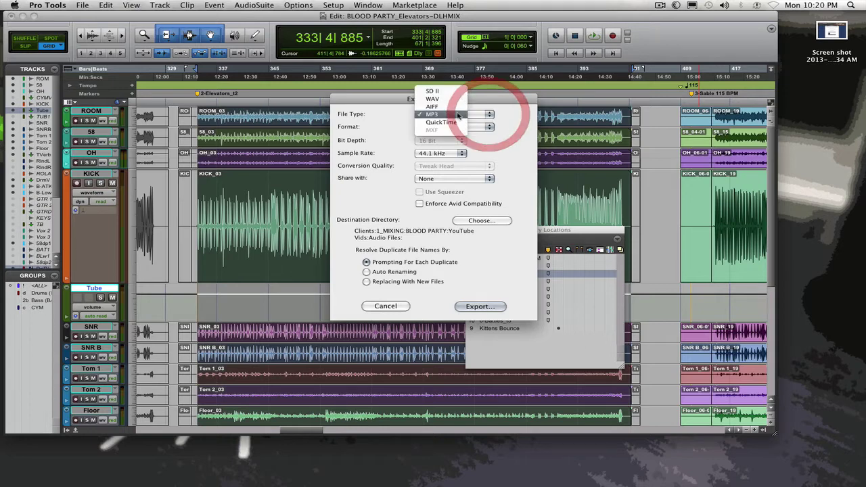
pyautogui.click(438, 100)
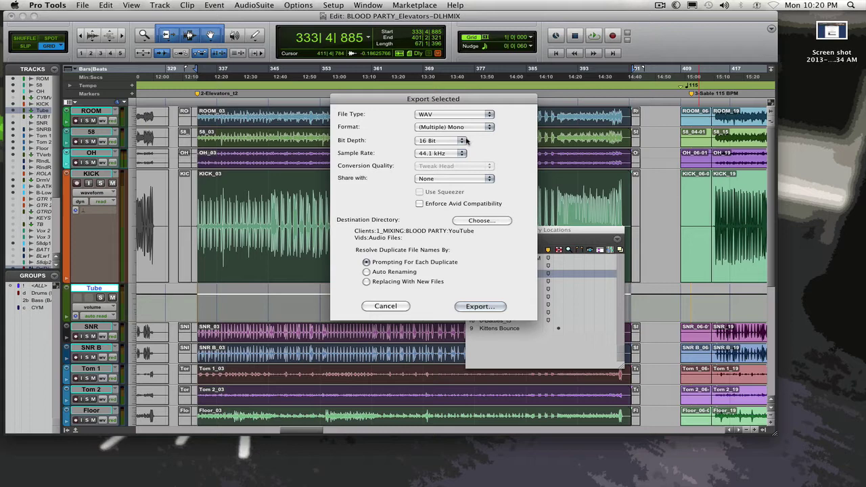
pyautogui.click(472, 127)
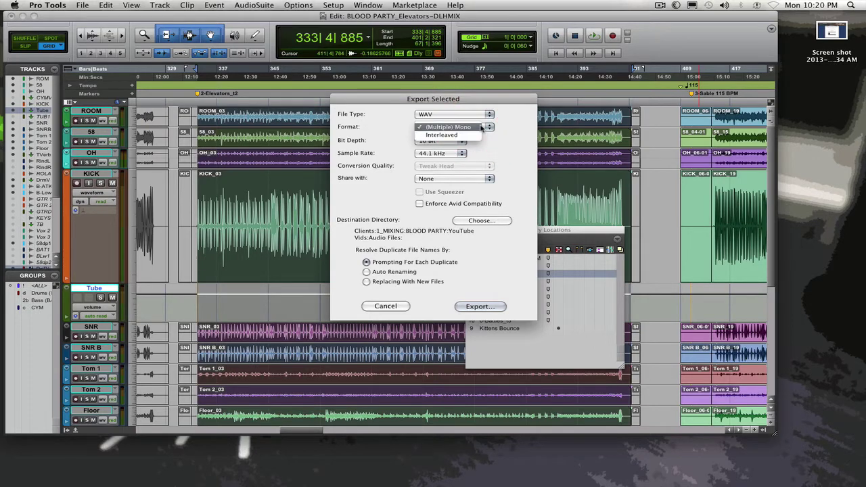
pyautogui.click(513, 129)
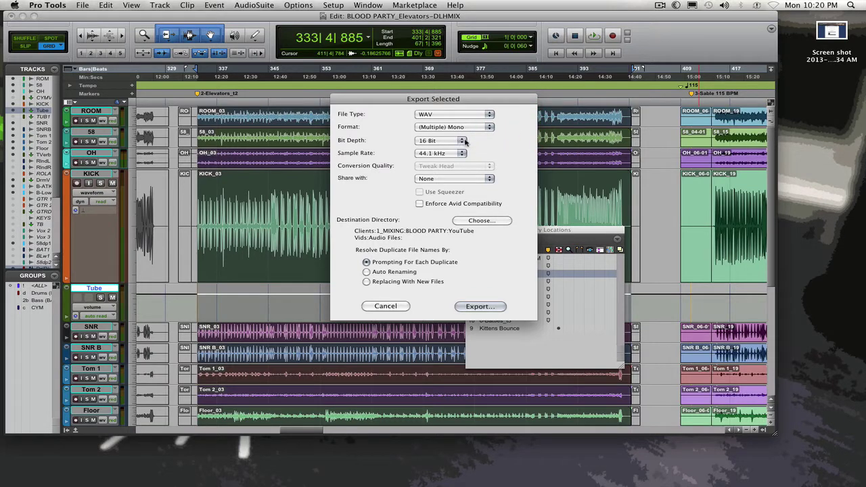
pyautogui.click(464, 141)
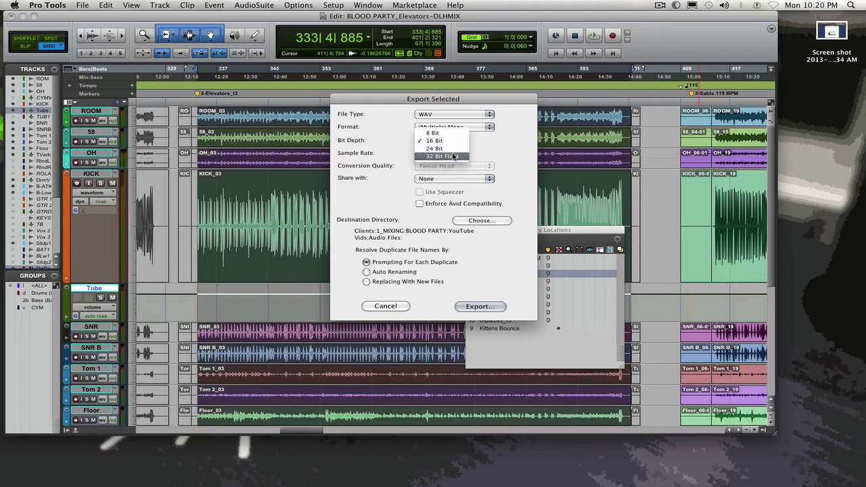
pyautogui.click(453, 156)
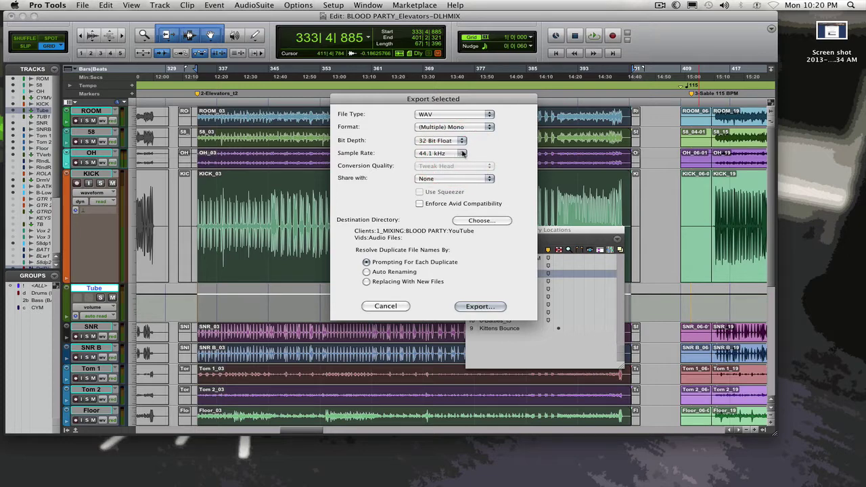
pyautogui.click(482, 221)
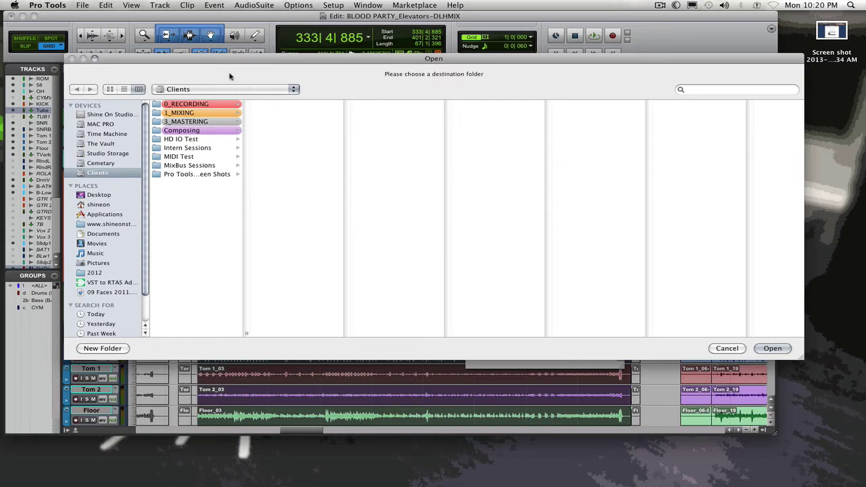
# - Export the clips into a new Elevators Wav Files folder inside BLOOD PARTY, then close the session
pyautogui.click(186, 115)
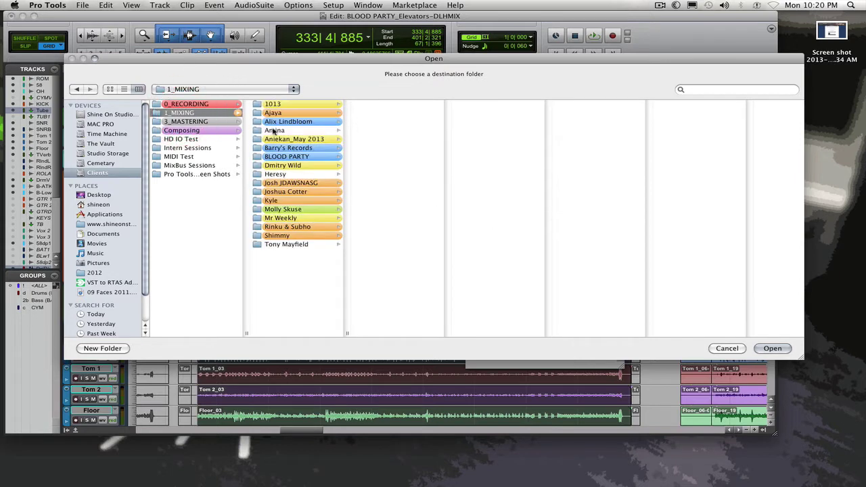
pyautogui.click(296, 160)
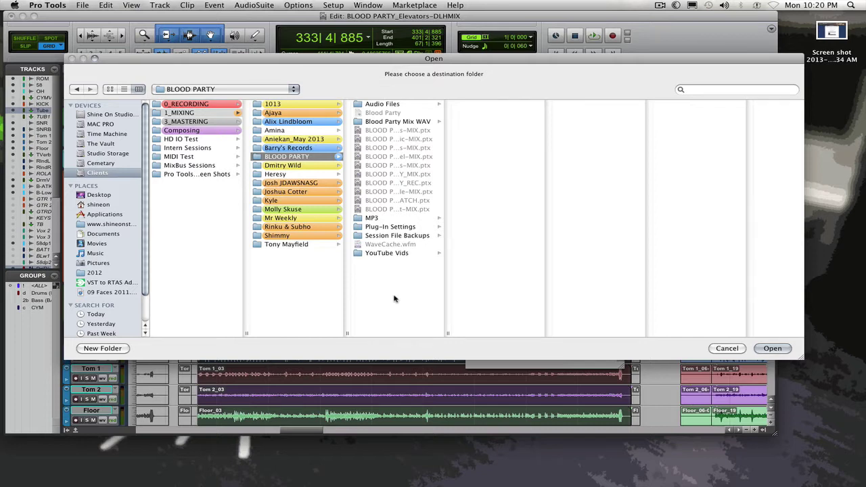
pyautogui.press('super+shift+n')
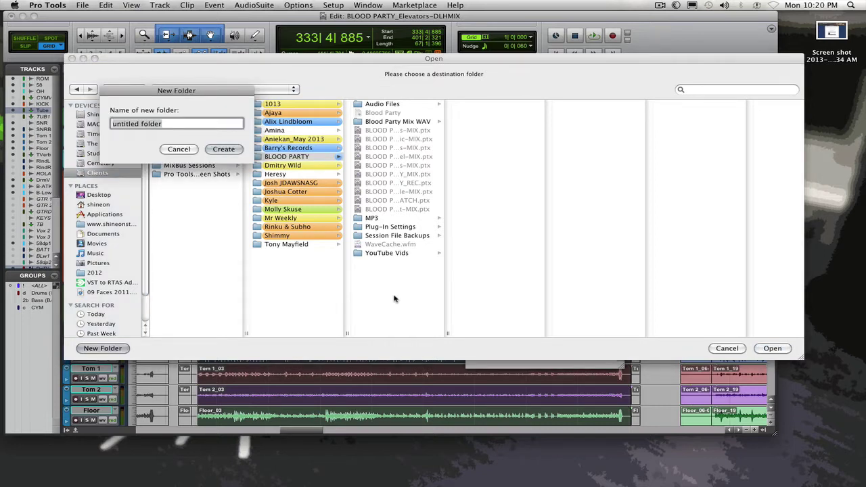
pyautogui.write('Elevators Wav Files')
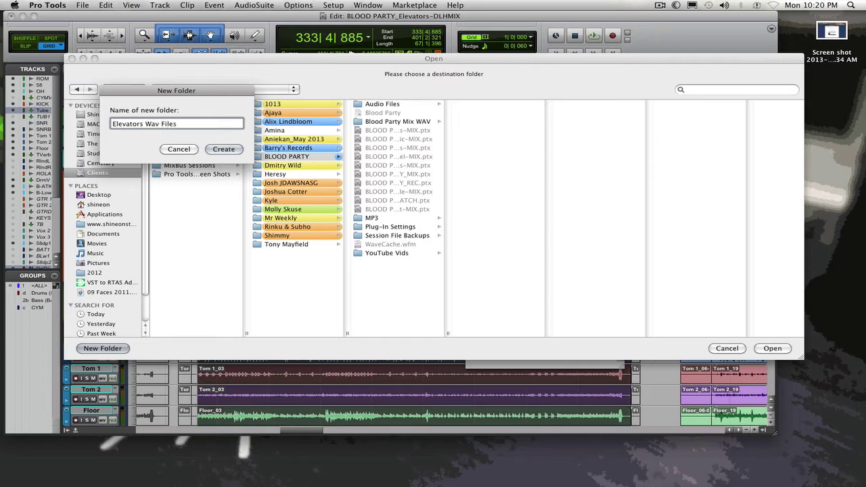
pyautogui.press('Return')
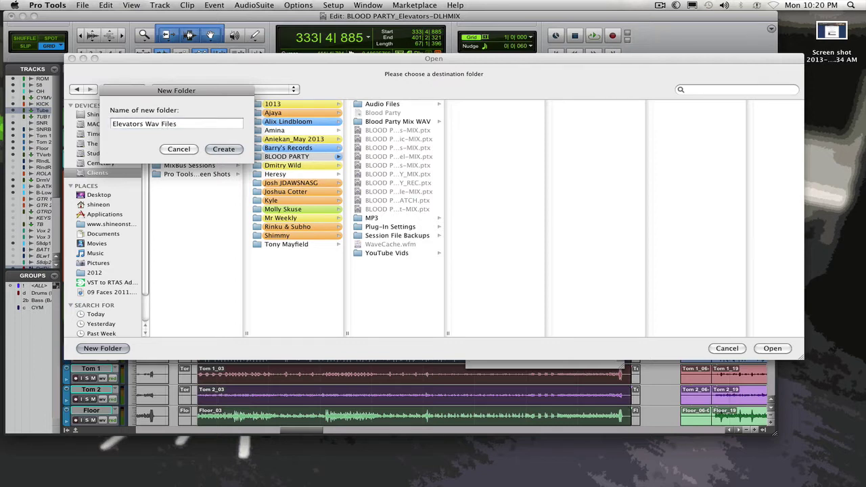
pyautogui.click(773, 349)
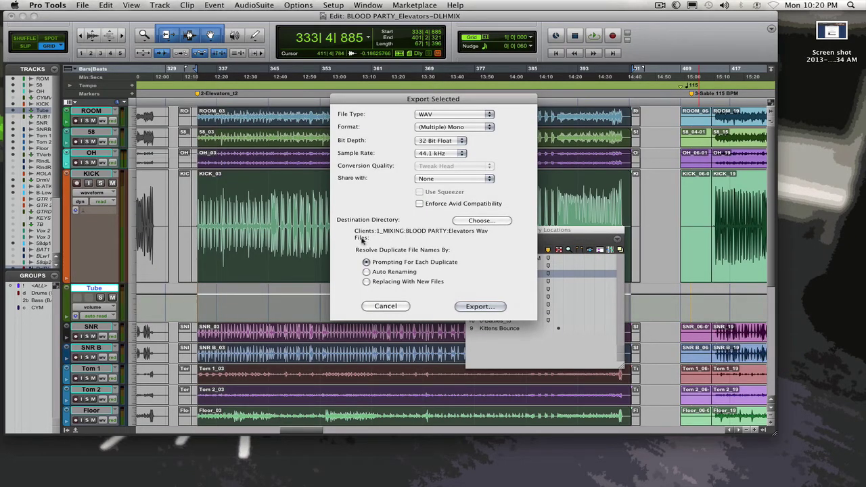
pyautogui.click(481, 307)
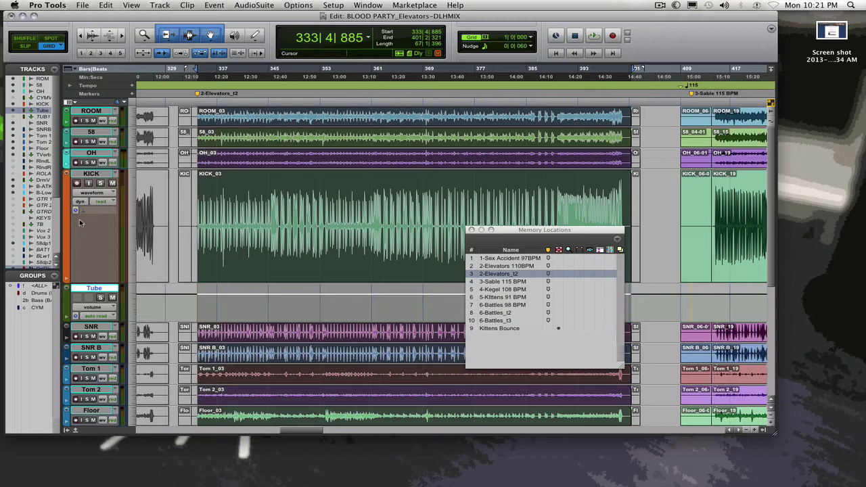
pyautogui.press('super+s')
# - Close the mix session, check the 13 exports in BLOOD PARTY's Elevators Wav Files folder, then return to Pro Tools
pyautogui.press('super+shift+w')
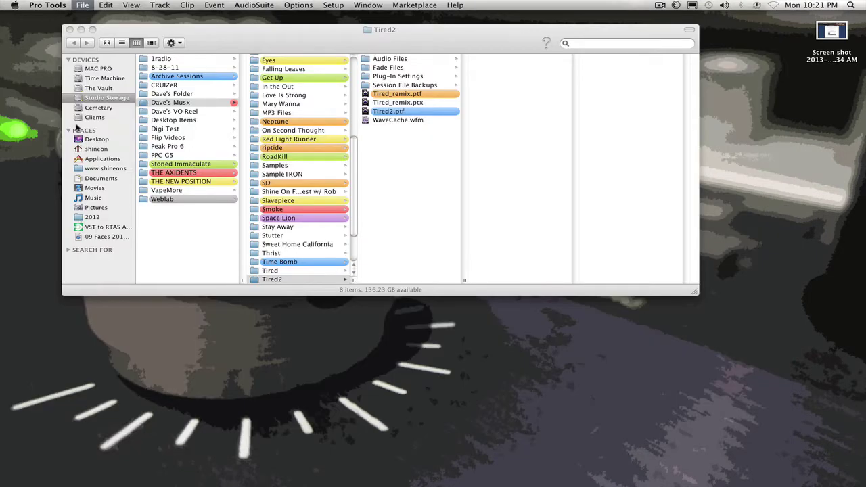
pyautogui.click(95, 117)
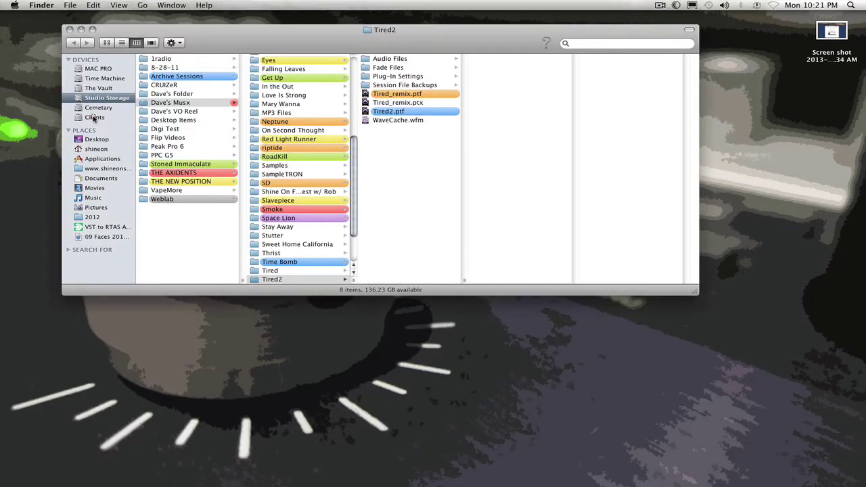
pyautogui.click(177, 68)
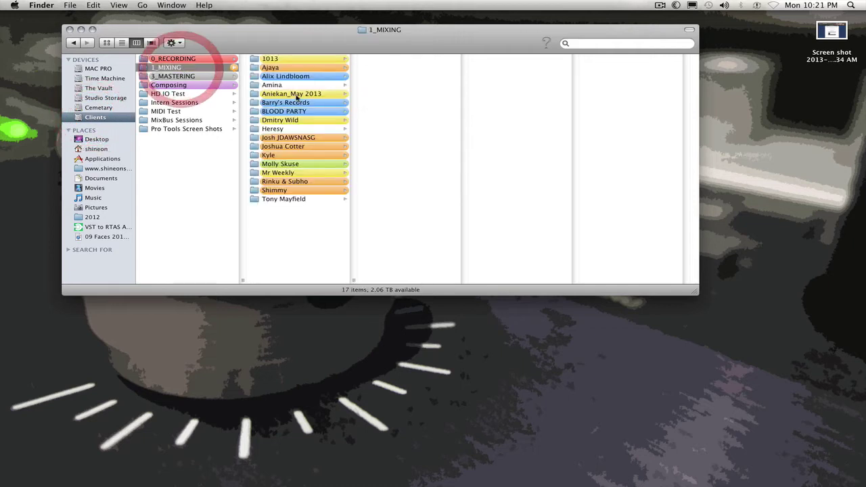
pyautogui.click(290, 111)
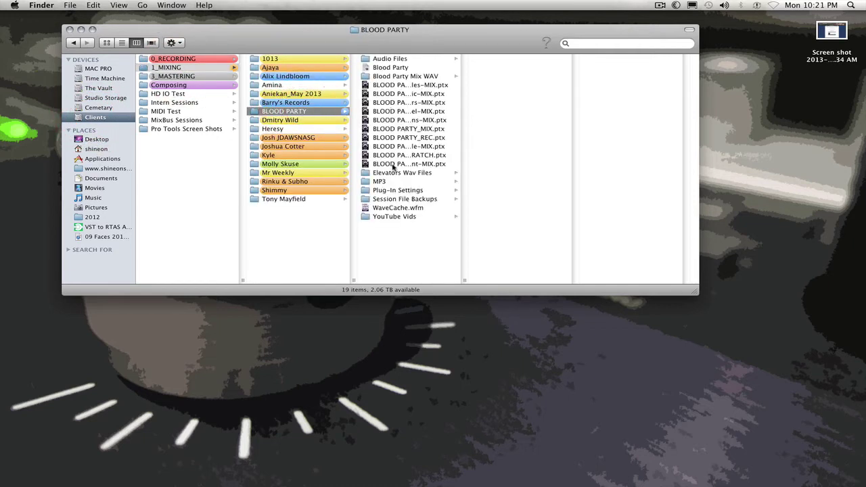
pyautogui.click(397, 173)
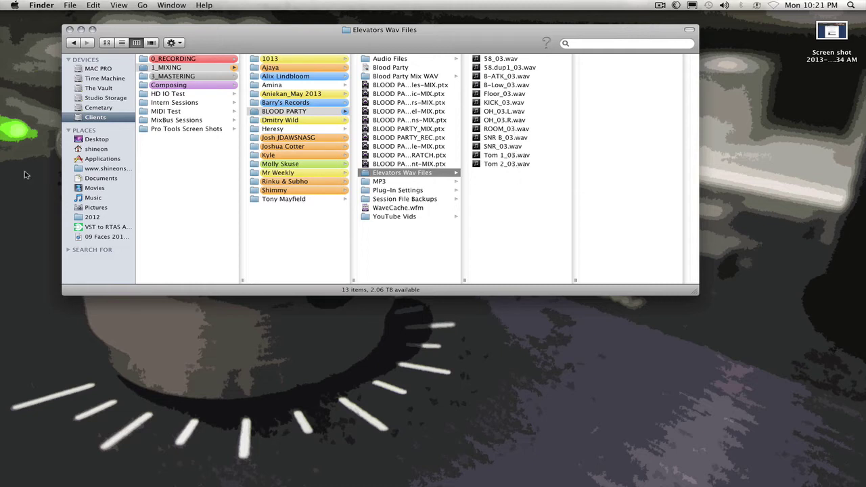
pyautogui.moveTo(2, 78)
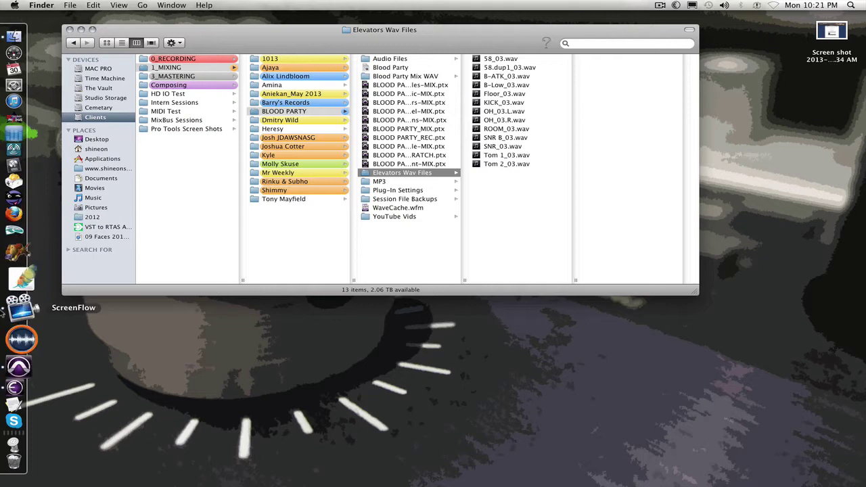
pyautogui.click(16, 343)
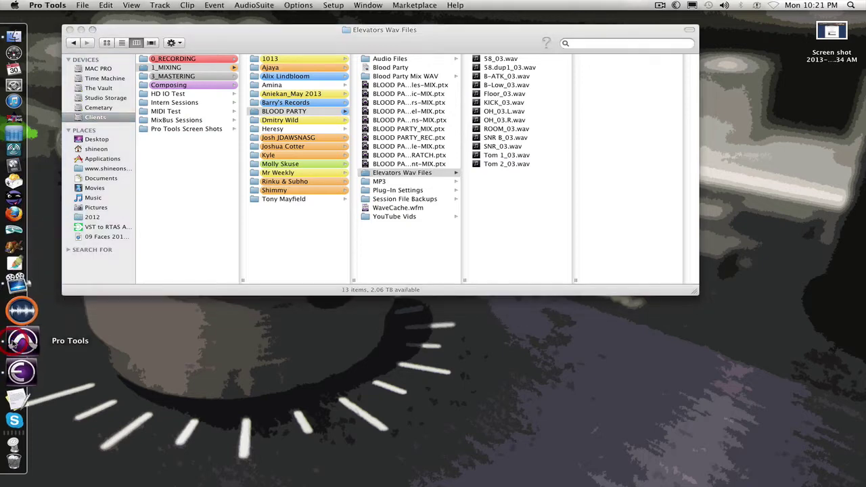
# - Create a blank 32-bit float session named 'Elevators Remix', saved in the Elevators Wav Files folder
pyautogui.click(83, 5)
pyautogui.click(120, 16)
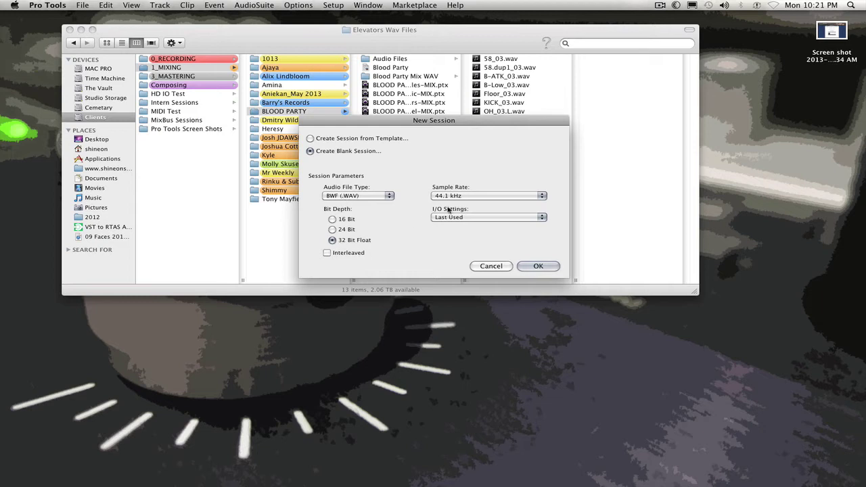
pyautogui.click(539, 268)
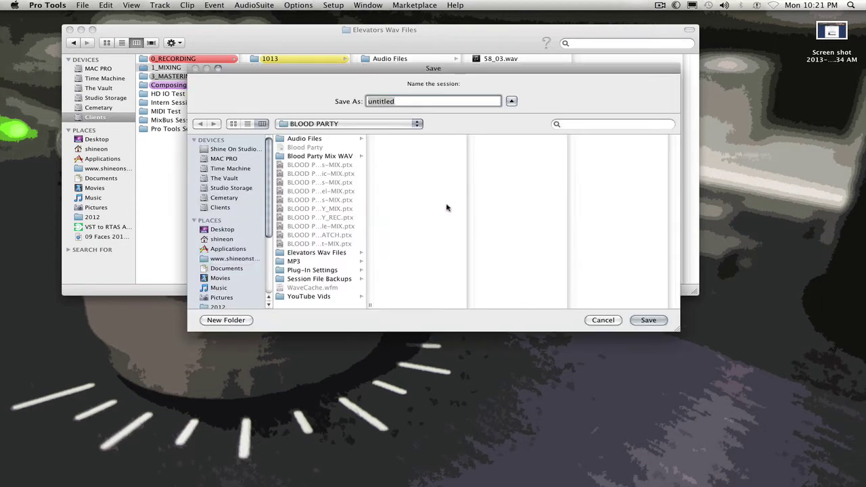
pyautogui.write('Elevators Remix')
pyautogui.click(308, 254)
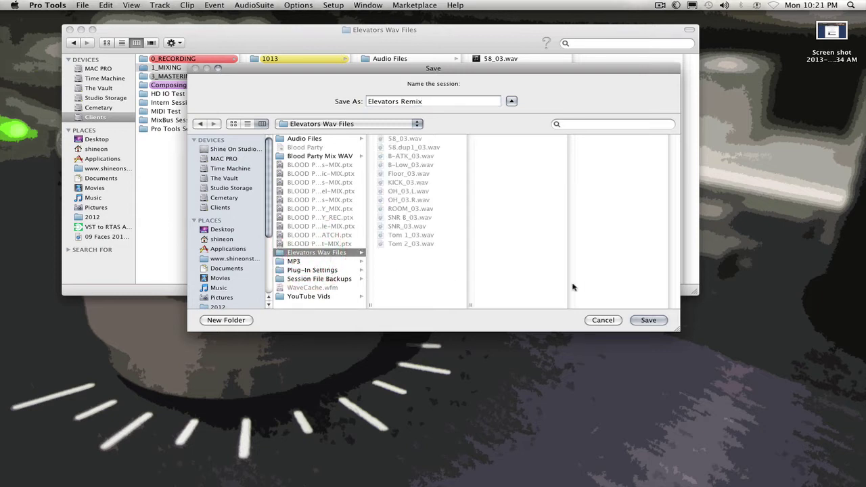
pyautogui.click(648, 320)
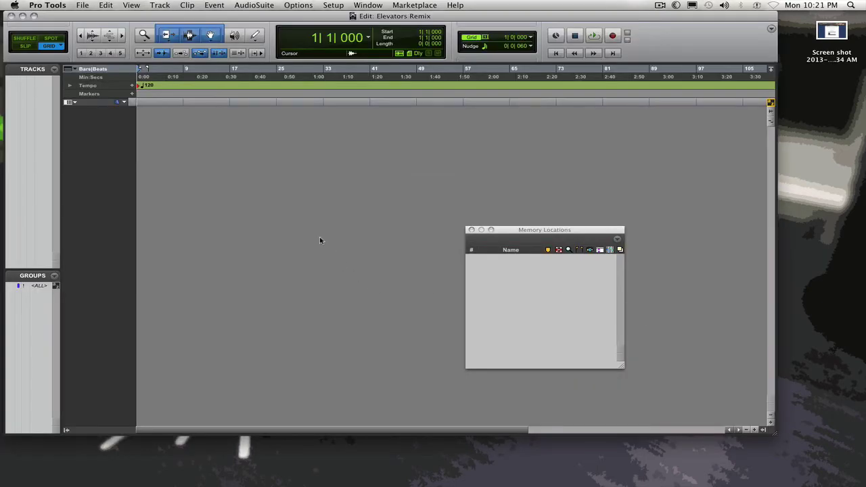
# - Drag all 13 _03 WAV files, excluding the Elevators Remix folder, from Finder onto the session's Tracks list
pyautogui.click(19, 65)
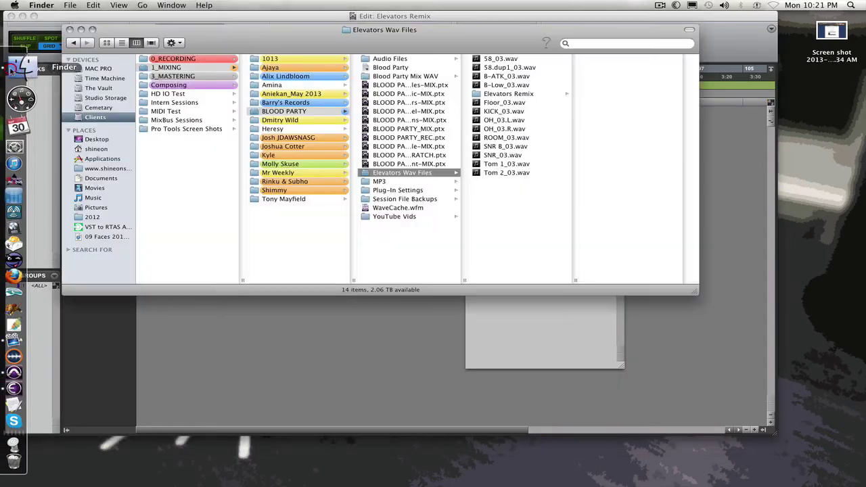
pyautogui.moveTo(373, 42); pyautogui.dragTo(438, 174)
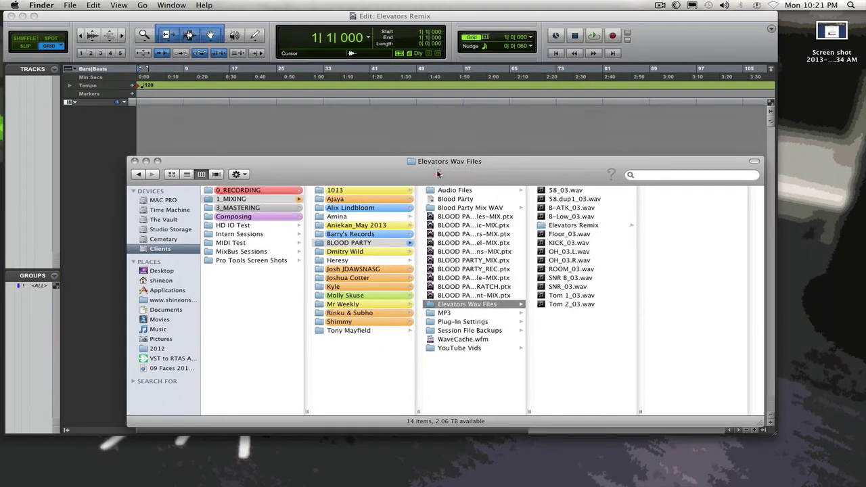
pyautogui.moveTo(579, 315); pyautogui.dragTo(573, 191)
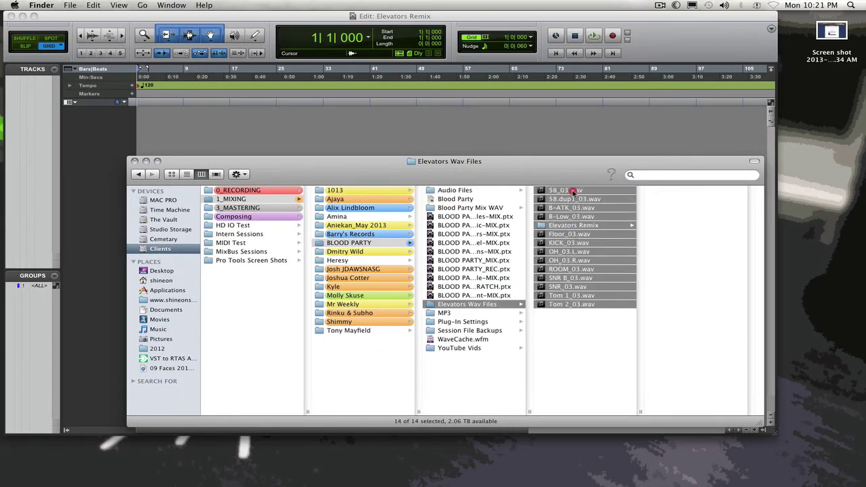
pyautogui.keyDown('super'); pyautogui.click(567, 226); pyautogui.keyUp('super')
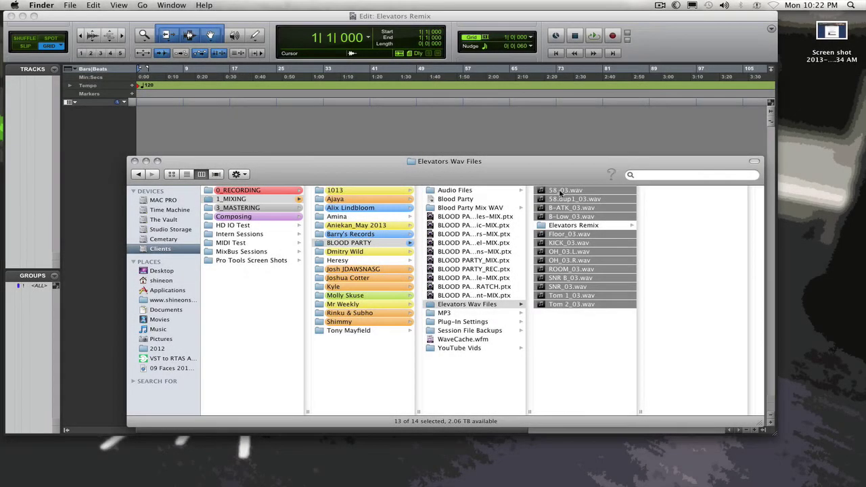
pyautogui.moveTo(560, 191); pyautogui.dragTo(32, 158)
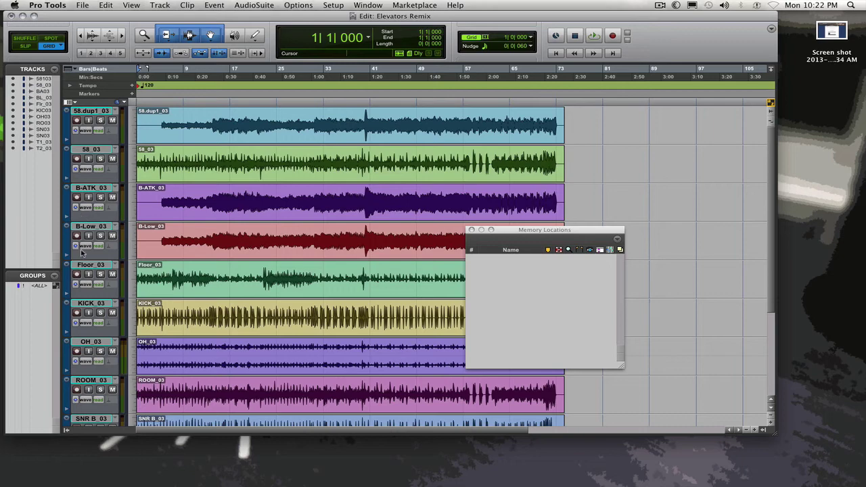
# - Audition the imported tracks, move 58_03 below B-Low_03, and drag the Memory Locations window aside
pyautogui.press('space')
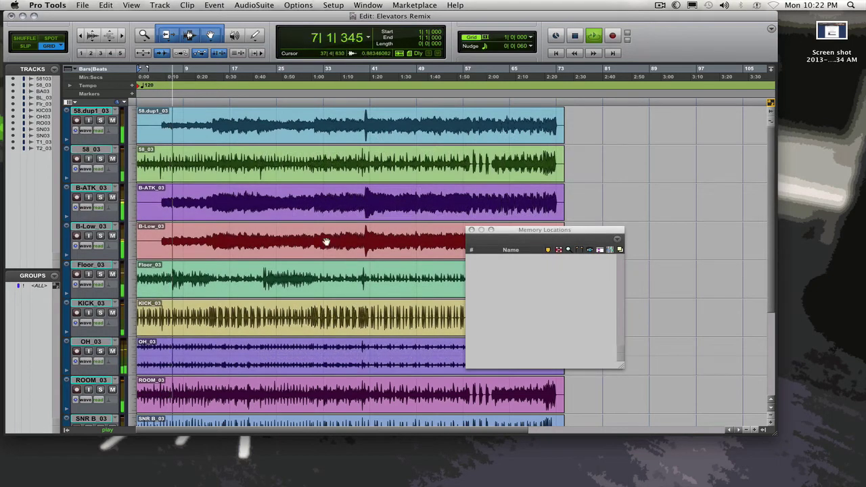
pyautogui.press('space')
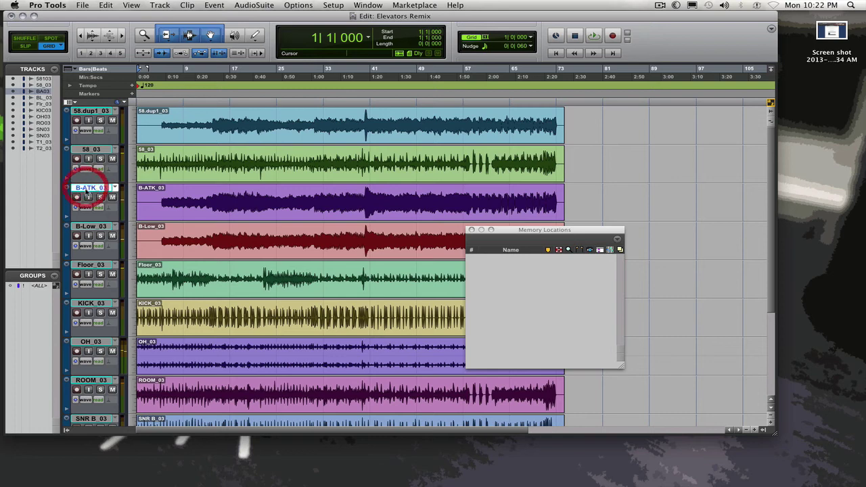
pyautogui.click(91, 149)
pyautogui.moveTo(92, 150); pyautogui.dragTo(97, 249)
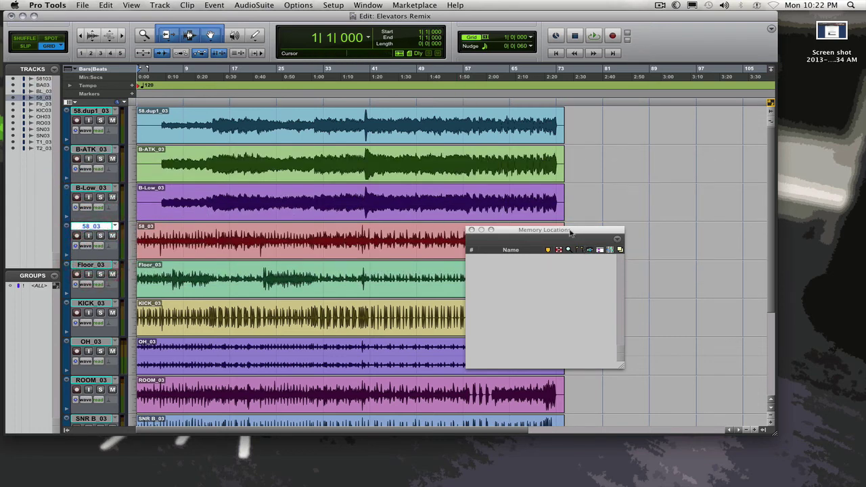
pyautogui.moveTo(572, 230); pyautogui.dragTo(750, 221)
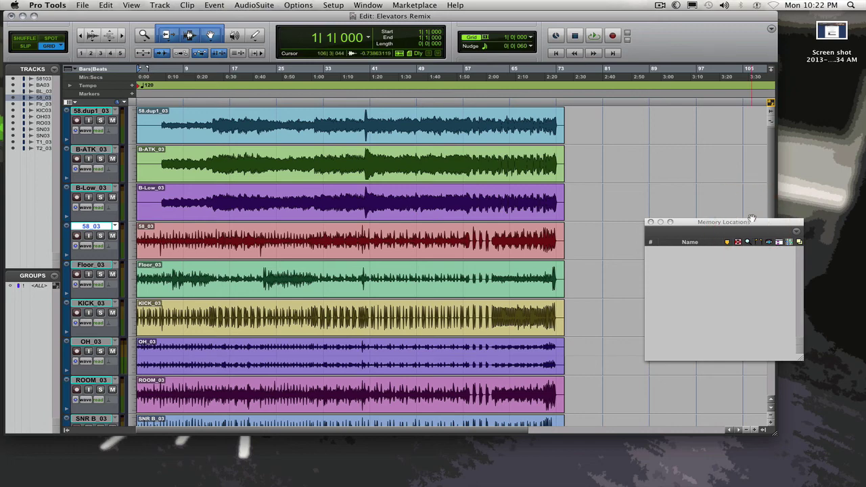